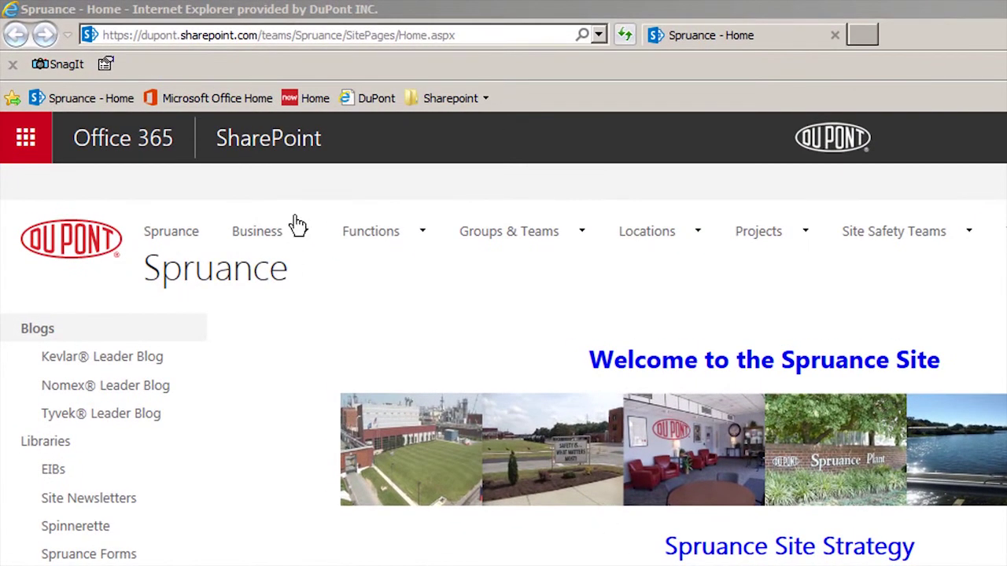
# Load the DPS_Reliability_and_Maintenance_Central SitePages URL in SharePoint
pyautogui.click(327, 36)
pyautogui.write('https')
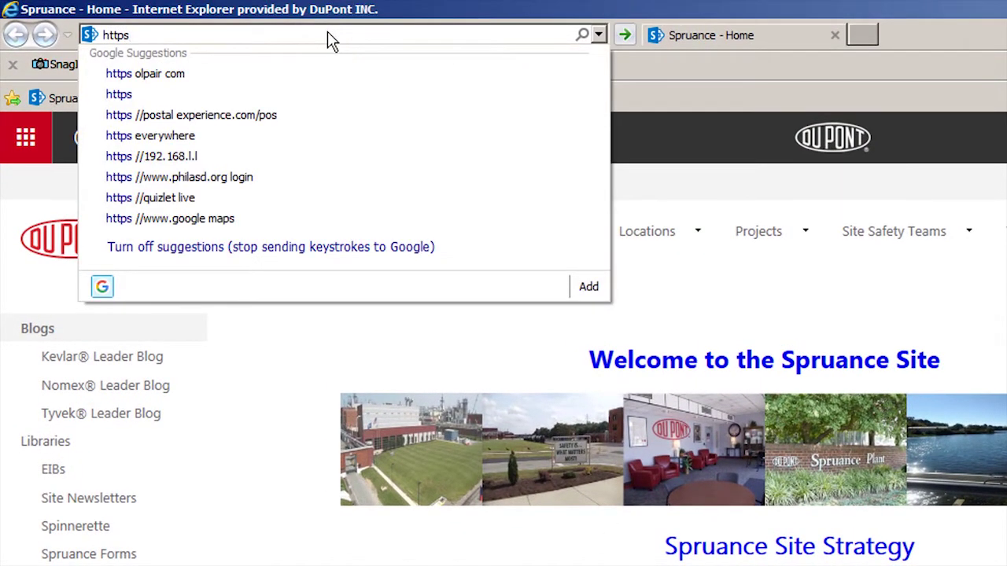
pyautogui.write(':/')
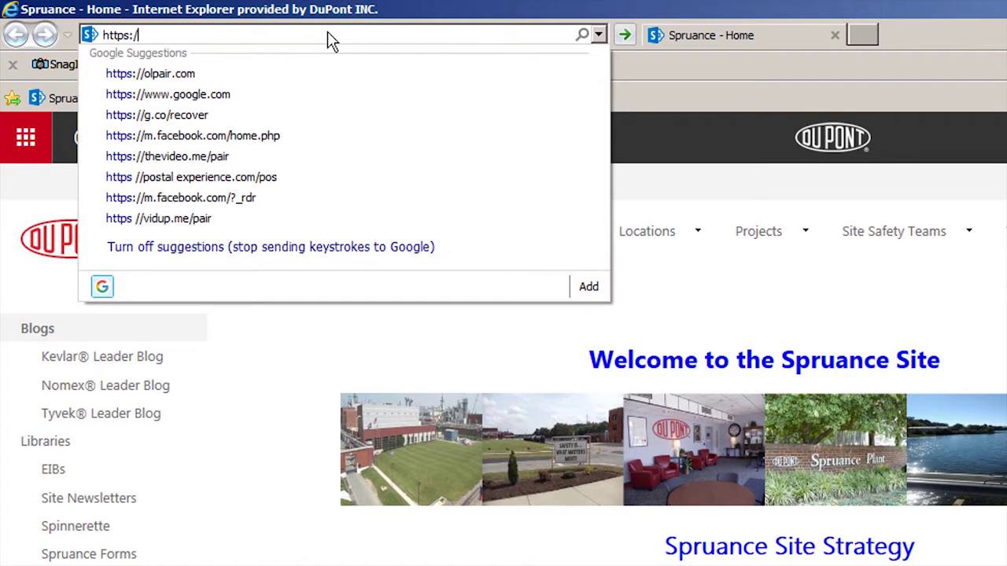
pyautogui.write('/dupont')
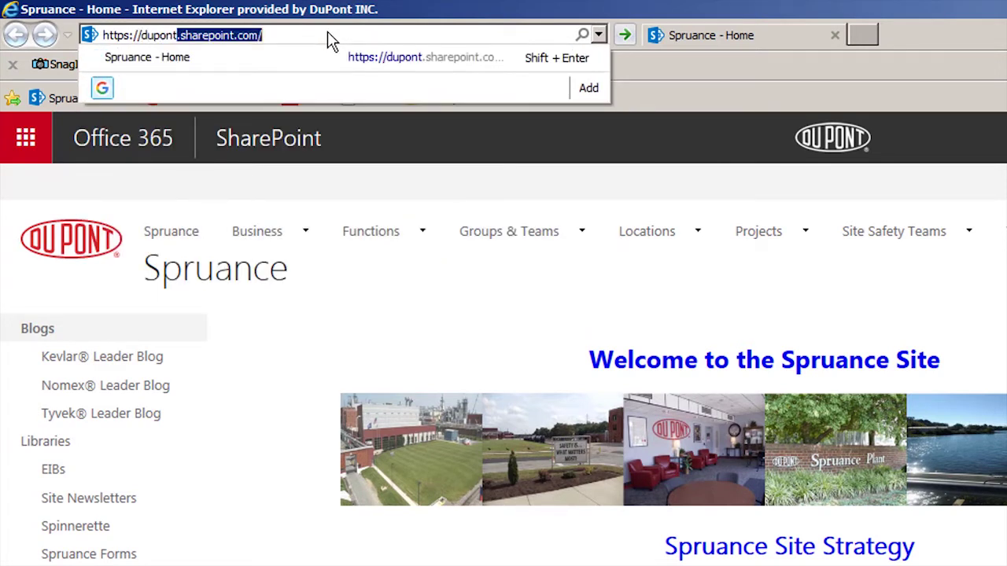
pyautogui.write('.sharepoint.')
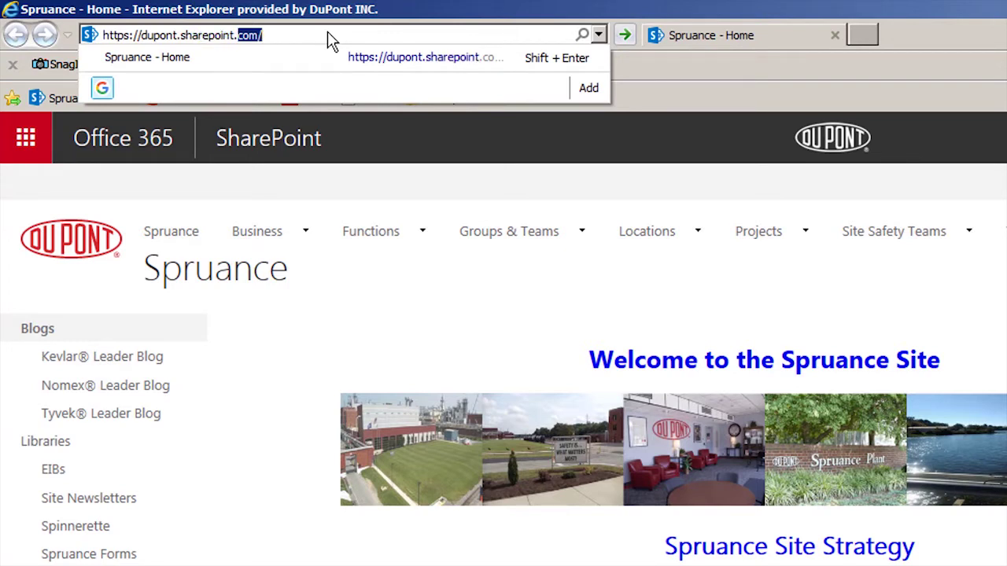
pyautogui.write('com/tea')
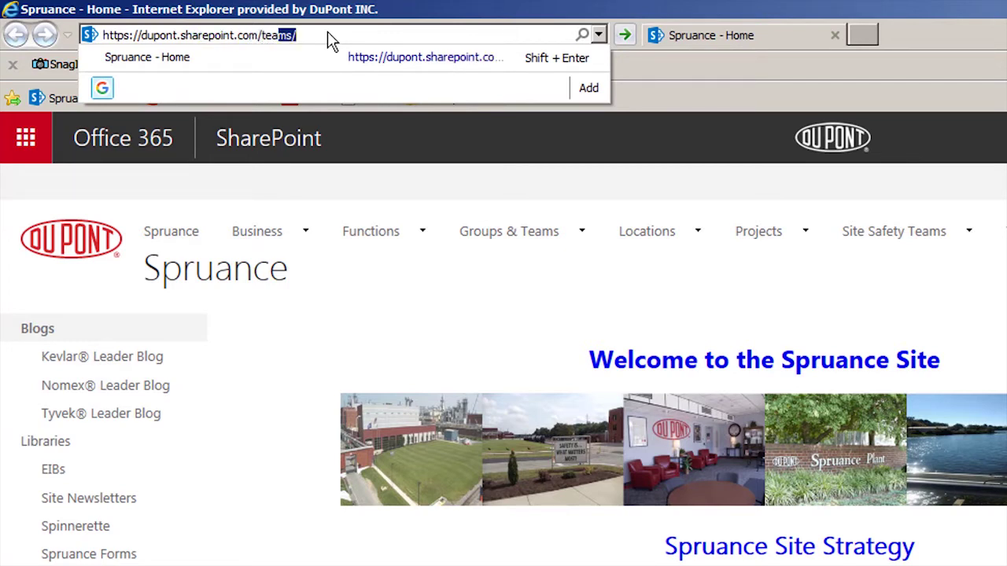
pyautogui.write('ms/DPS')
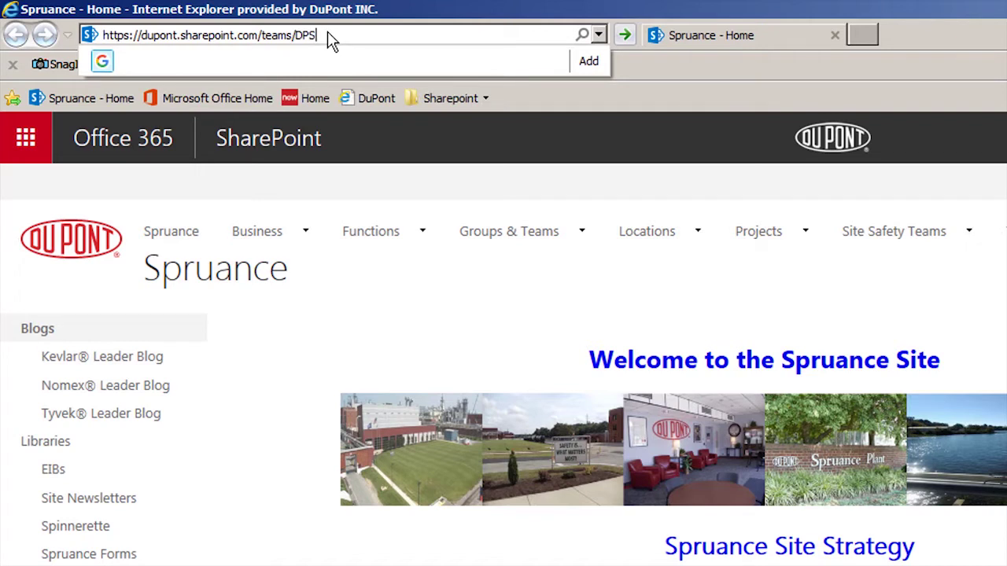
pyautogui.write('_Reliability_and_Maintenanc')
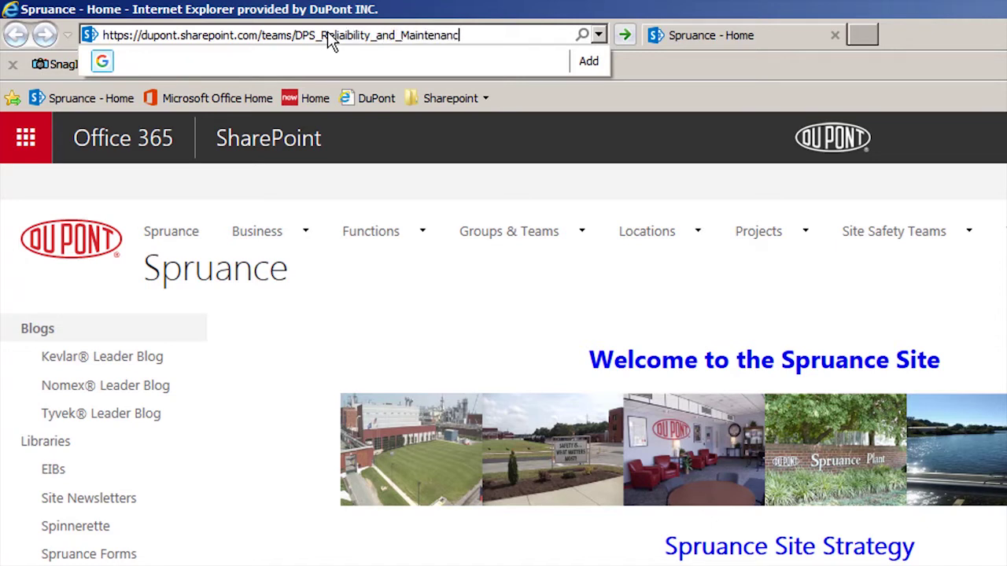
pyautogui.write('e_Central/SitePages')
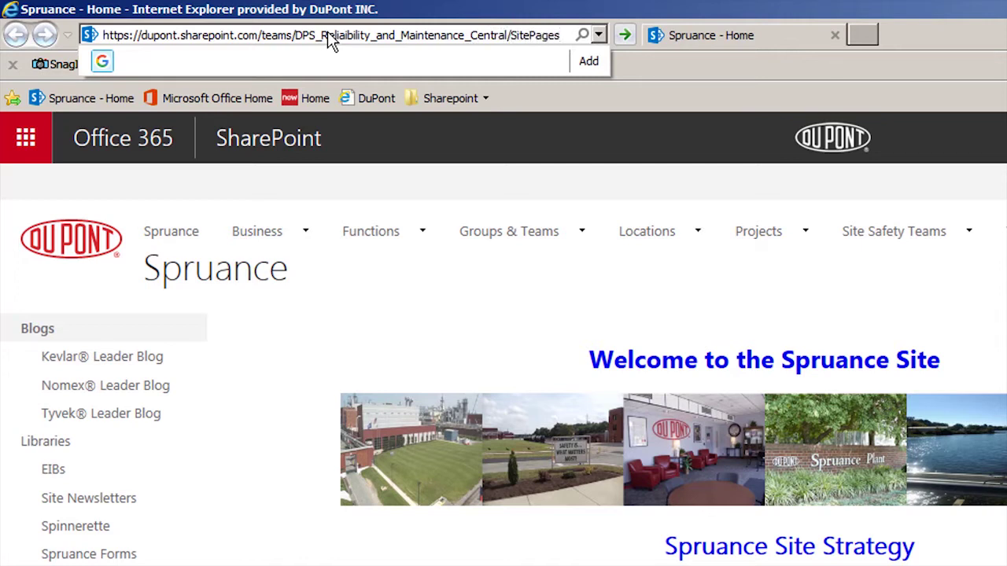
pyautogui.write('/DPS')
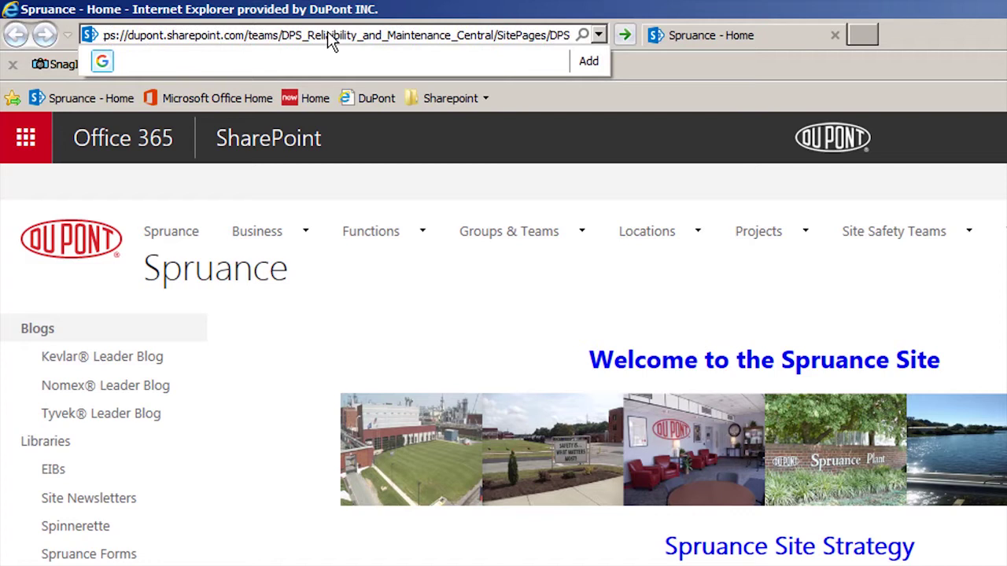
pyautogui.write('_R')
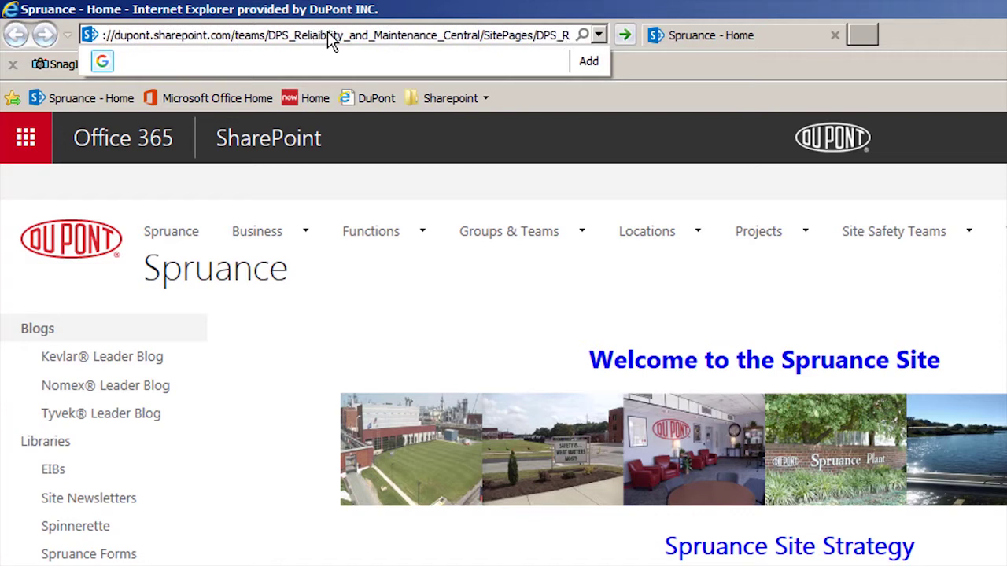
pyautogui.write('eliability')
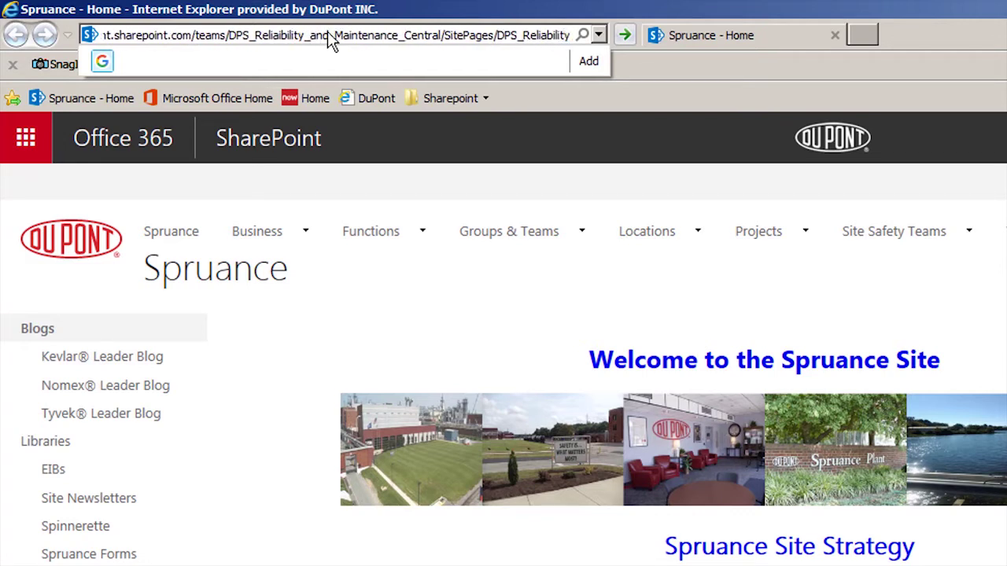
pyautogui.write('_')
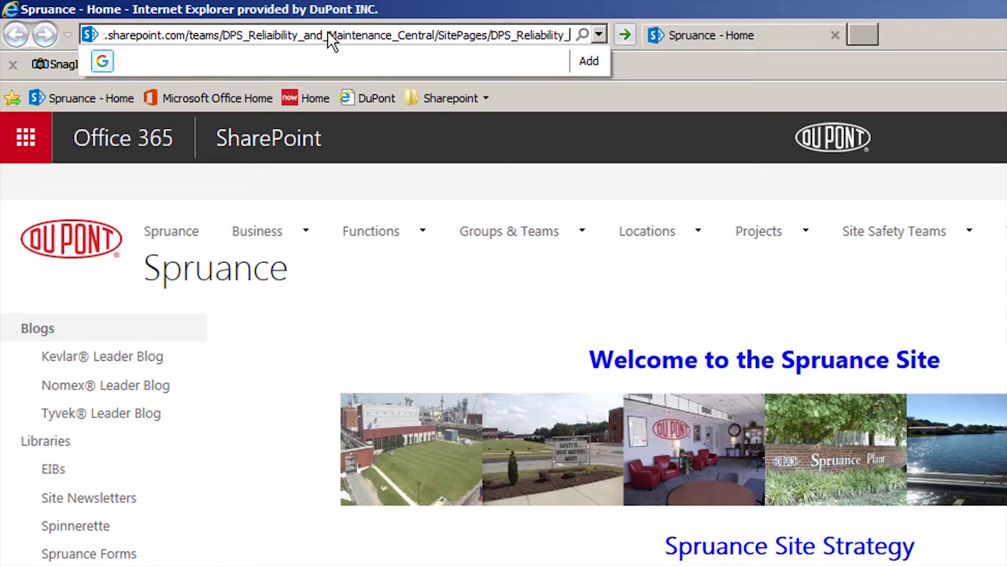
pyautogui.write('%26')
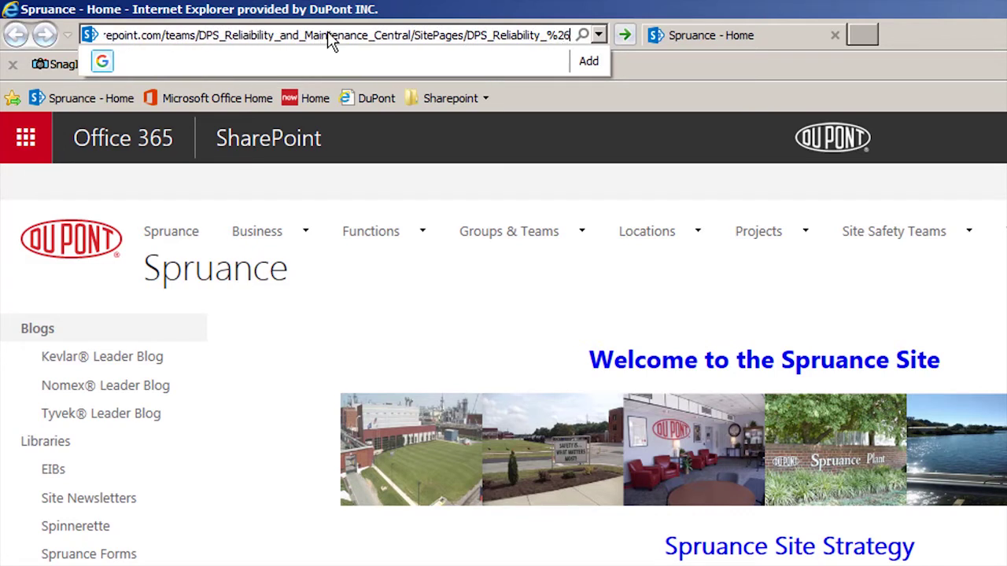
pyautogui.write('_Maintenanc')
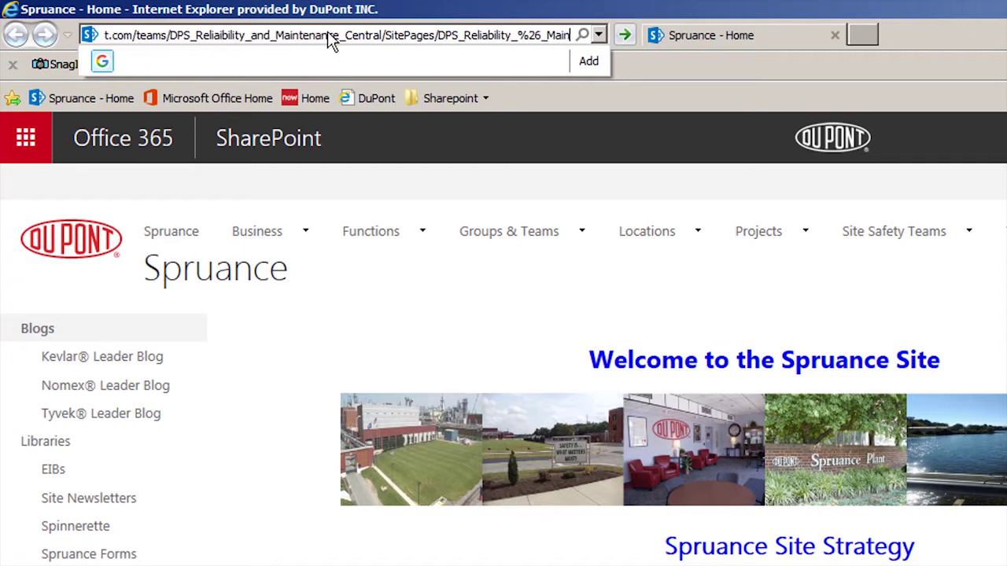
pyautogui.write('e')
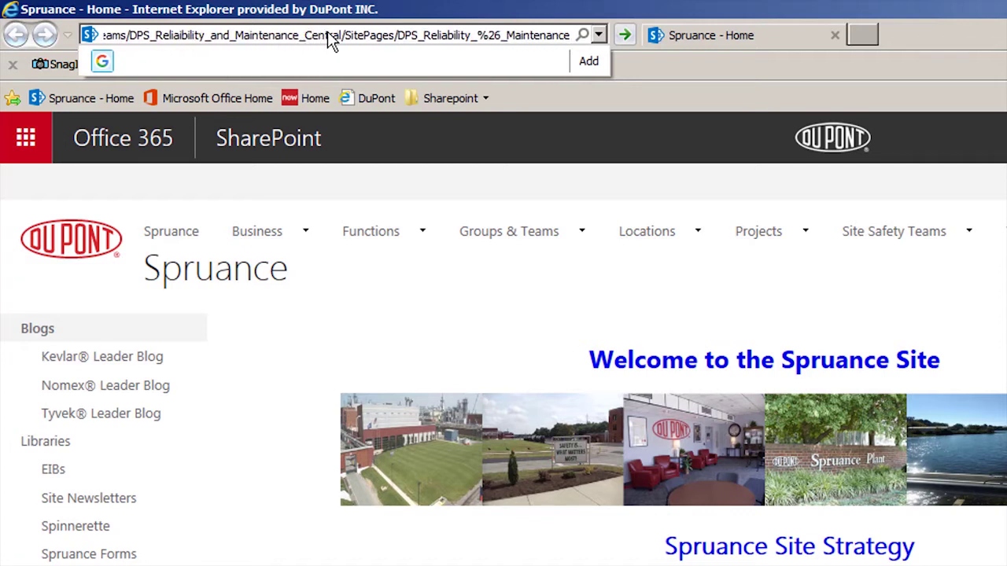
pyautogui.write('_Home.aspx')
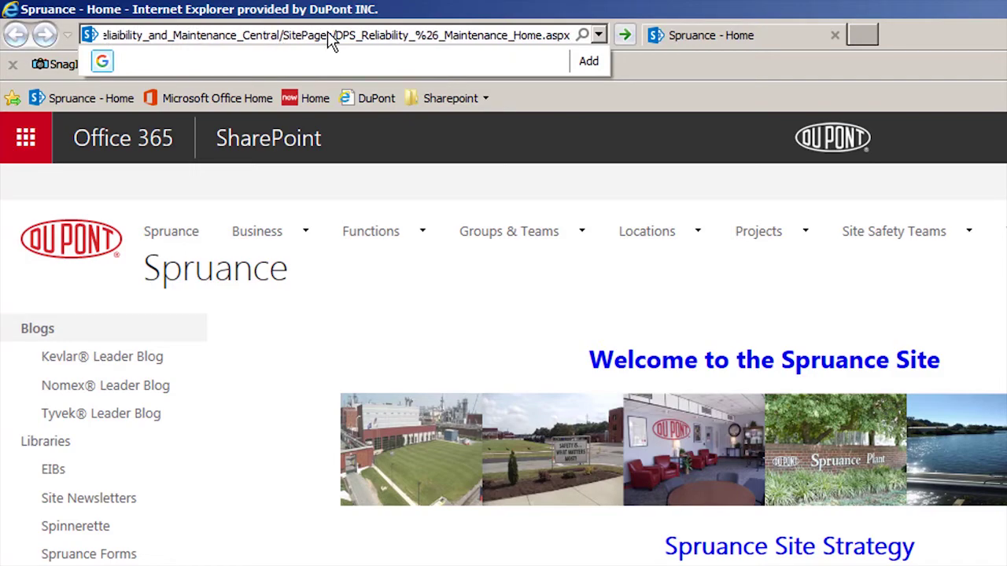
pyautogui.press('Return')
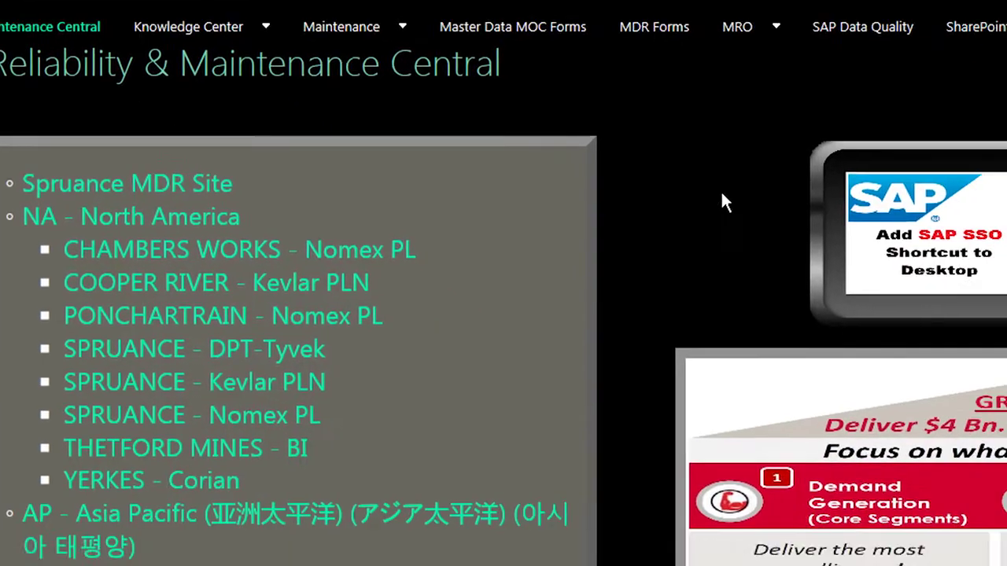
# Bookmark the current Reliability & Maintenance Central page as favorite 'DPS Site'
pyautogui.rightClick(1006, 398)
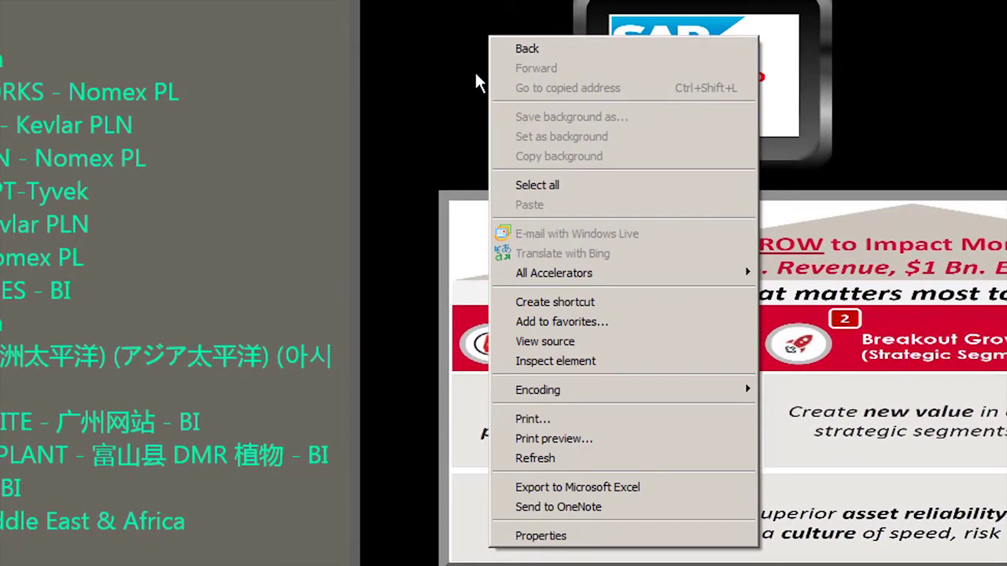
pyautogui.click(557, 322)
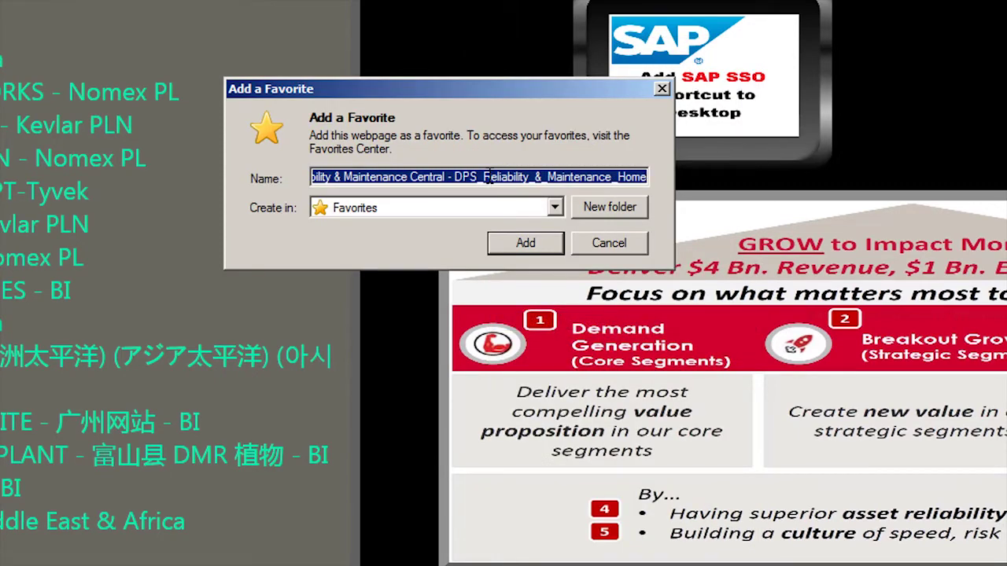
pyautogui.write('DPS Site')
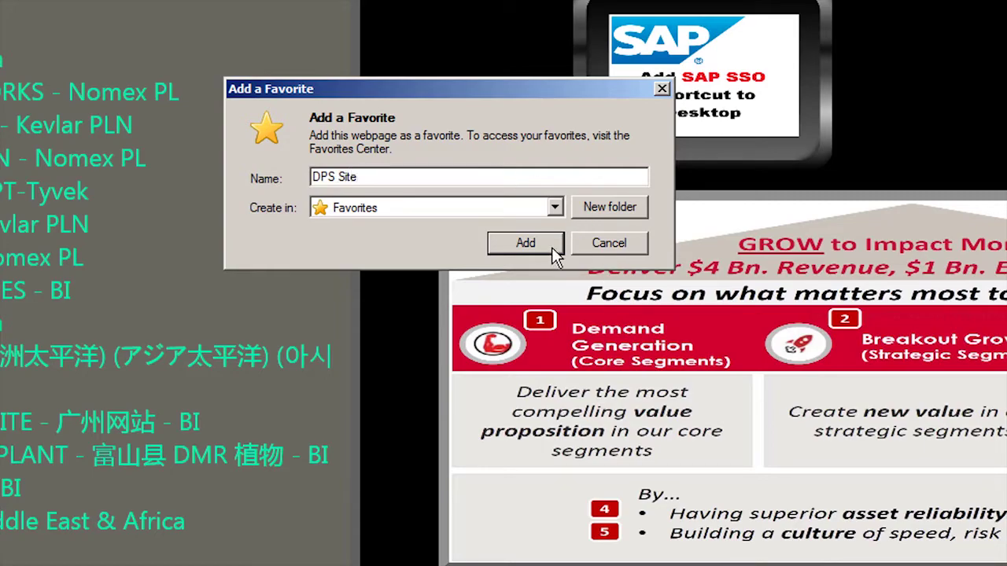
pyautogui.click(526, 244)
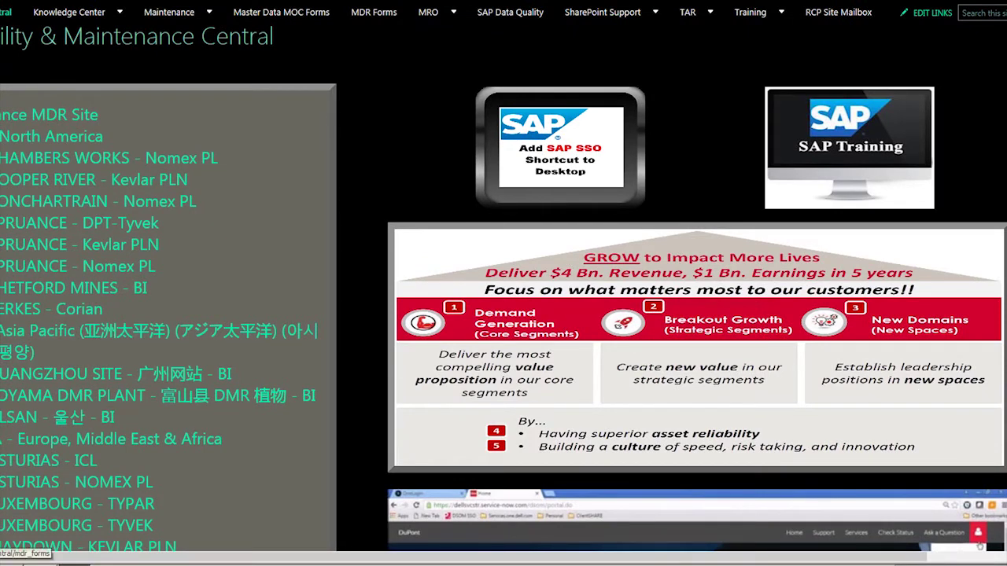
# Run ADD_SSO_TO_DESKTOP from Add SAP SSO, then launch the SAP_SSO_Logon desktop shortcut
pyautogui.click(595, 132)
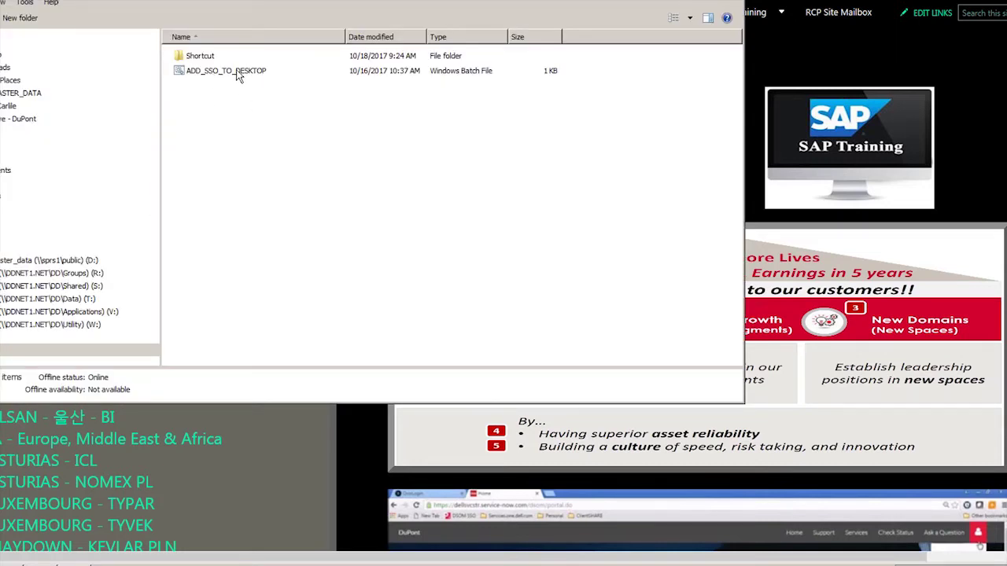
pyautogui.click(227, 70)
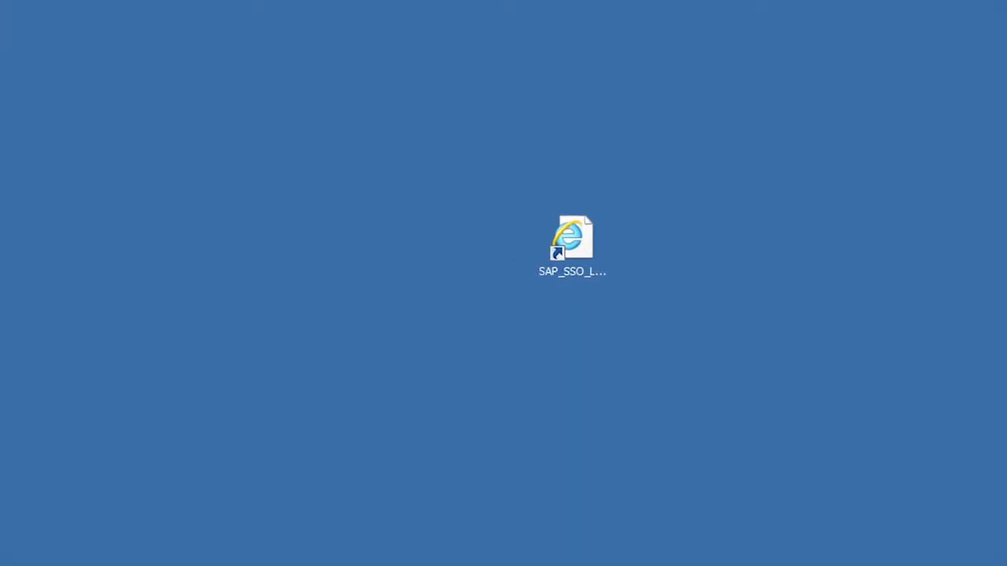
pyautogui.doubleClick(576, 246)
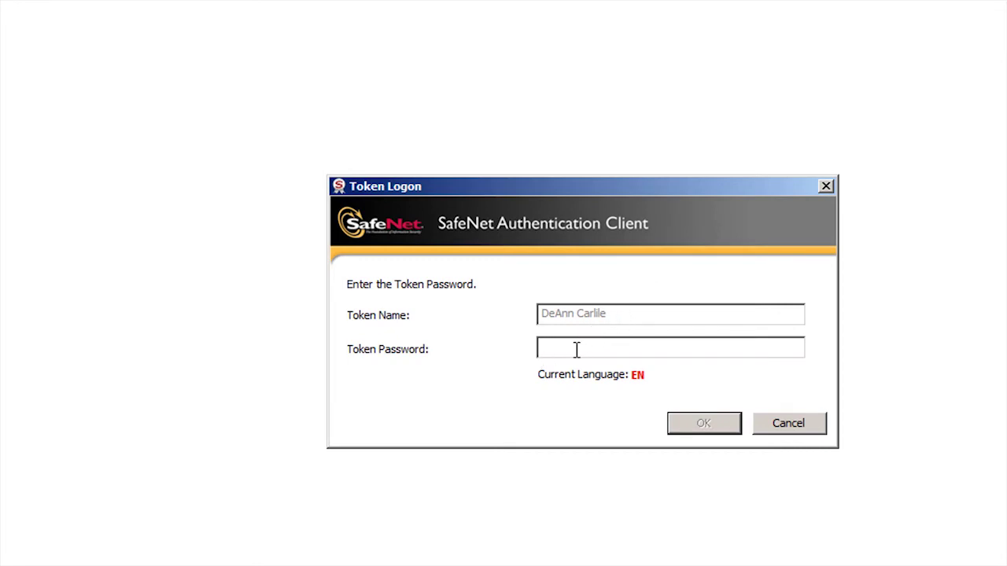
# Enter the token password in the SafeNet Token Logon dialog and confirm
pyautogui.write('••••••••••')
pyautogui.click(702, 424)
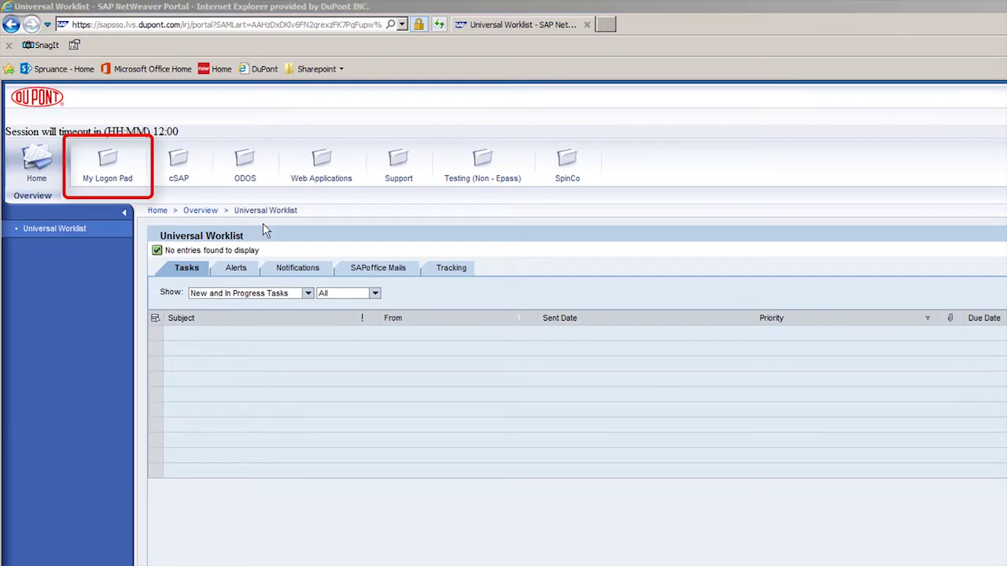
# Find R3 / WP1 - Production among all systems, add it to favorites, and launch it
pyautogui.click(105, 166)
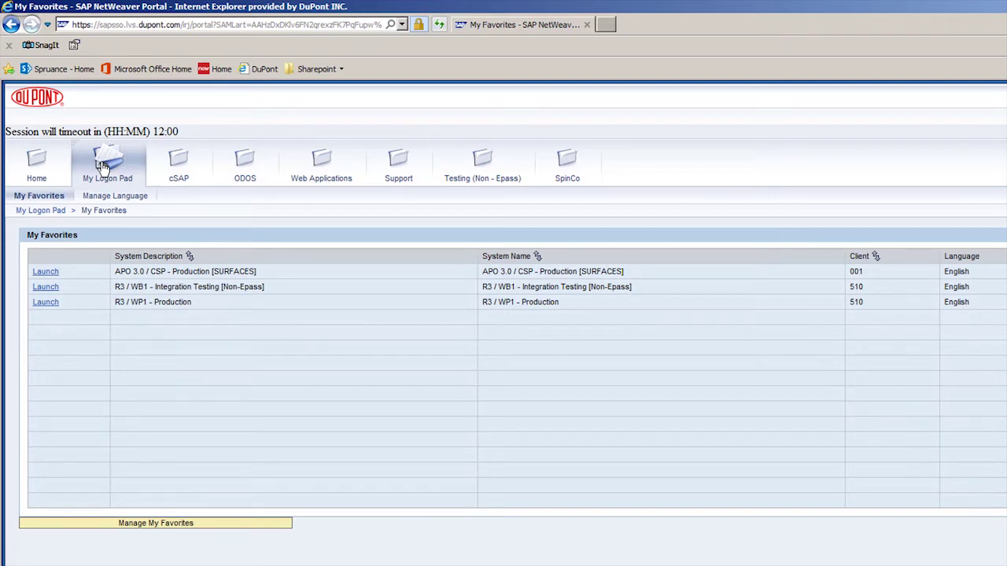
pyautogui.click(180, 167)
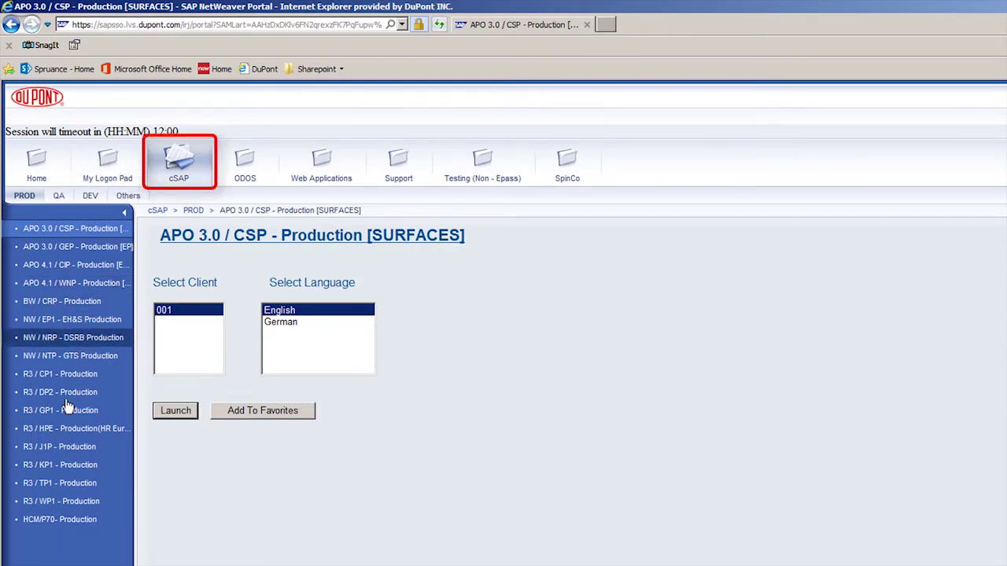
pyautogui.click(116, 508)
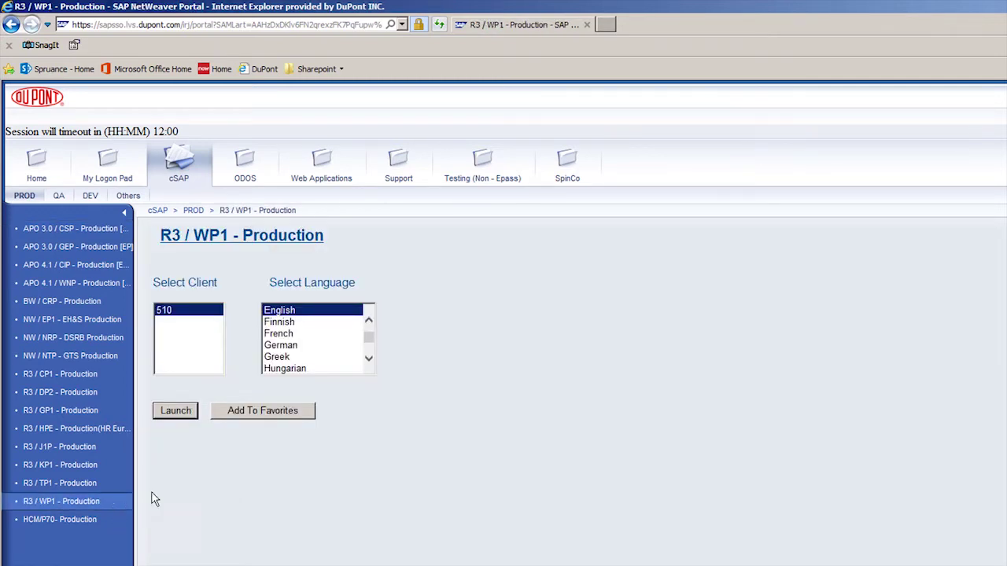
pyautogui.click(309, 419)
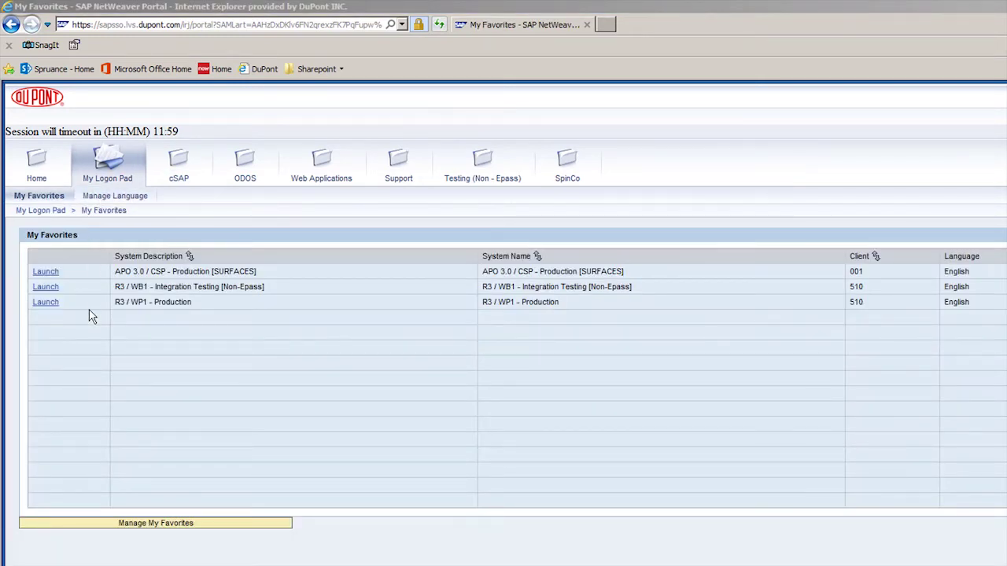
pyautogui.click(46, 304)
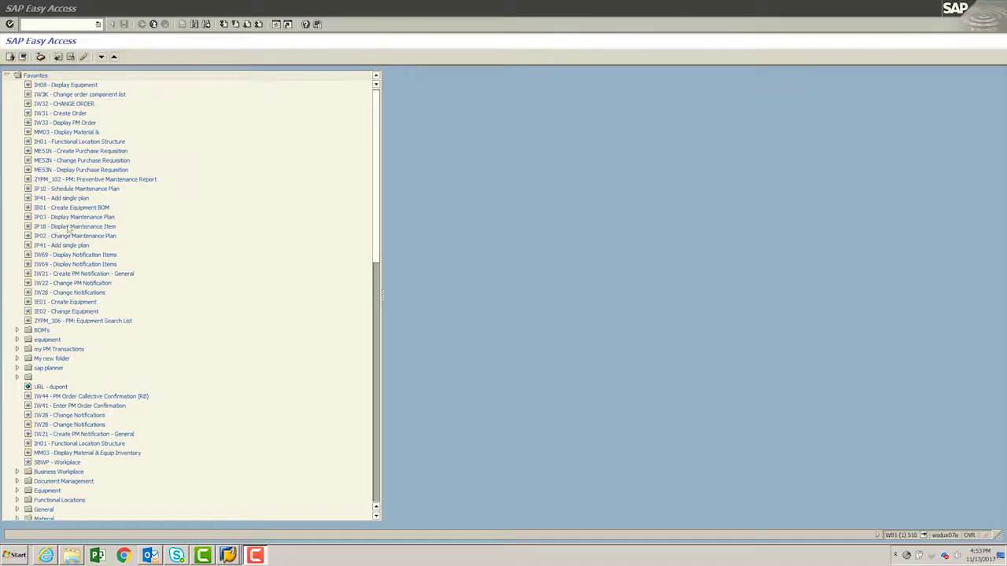
# Start transaction IW21 Create PM Notification - General
pyautogui.write('iw21')
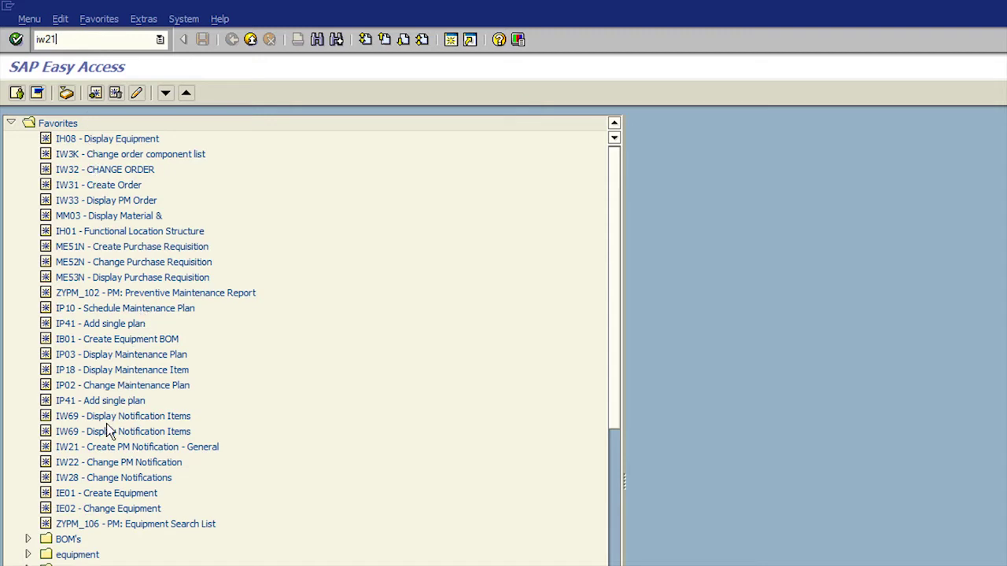
pyautogui.click(94, 449)
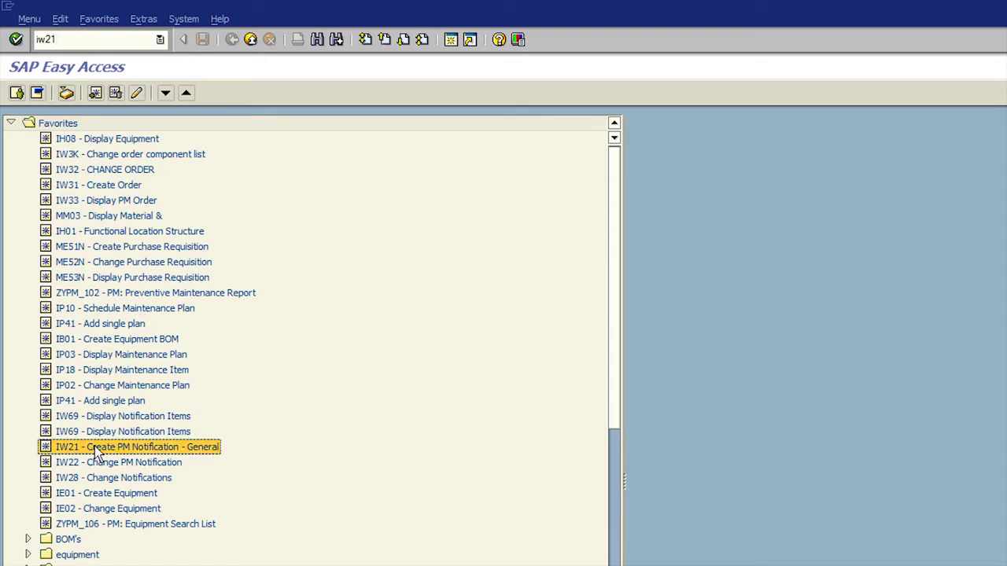
pyautogui.doubleClick(95, 446)
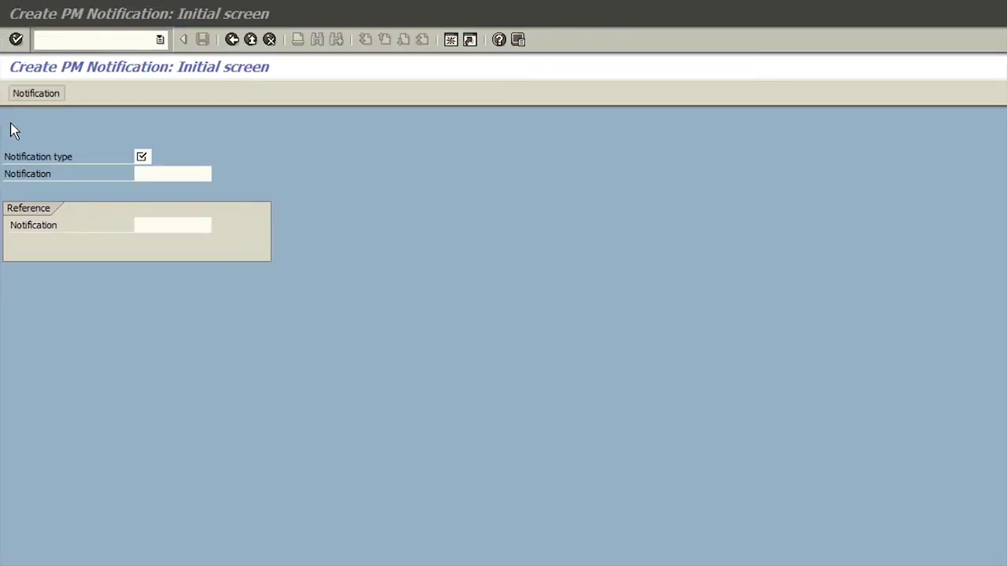
# Open the F4 value help for Notification type, listing M1, M2, M3 and ZR
pyautogui.click(147, 157)
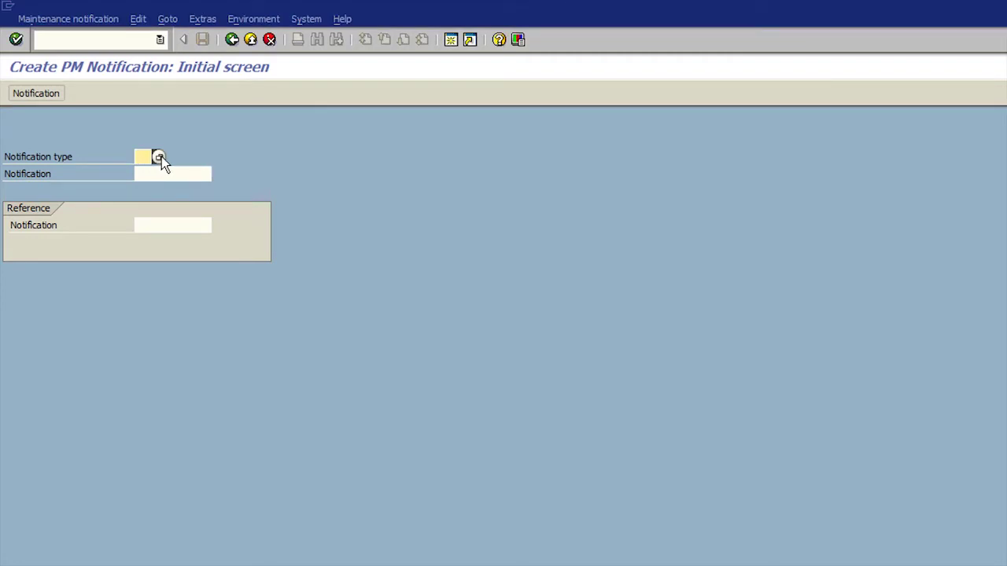
pyautogui.press('F4')
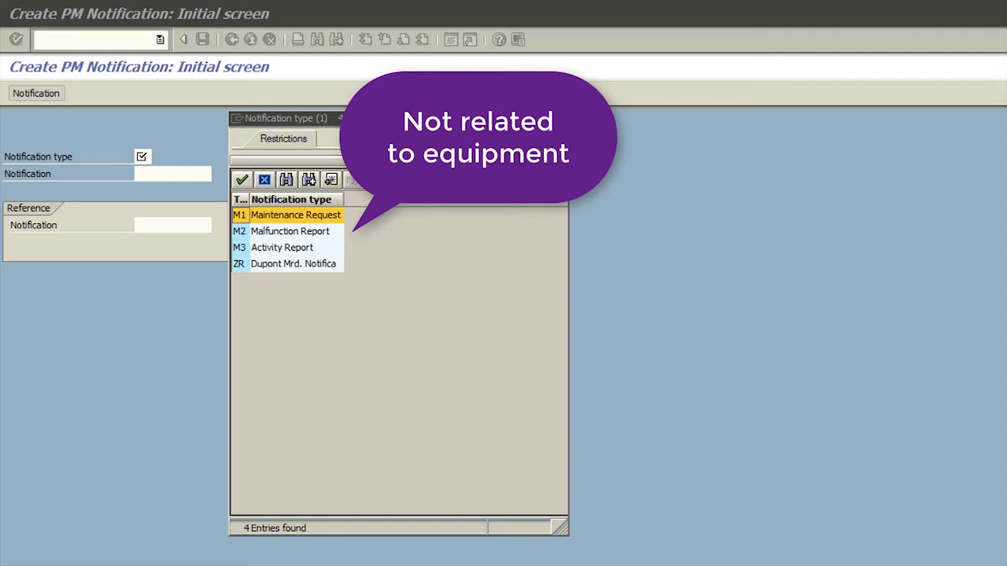
pyautogui.click(309, 234)
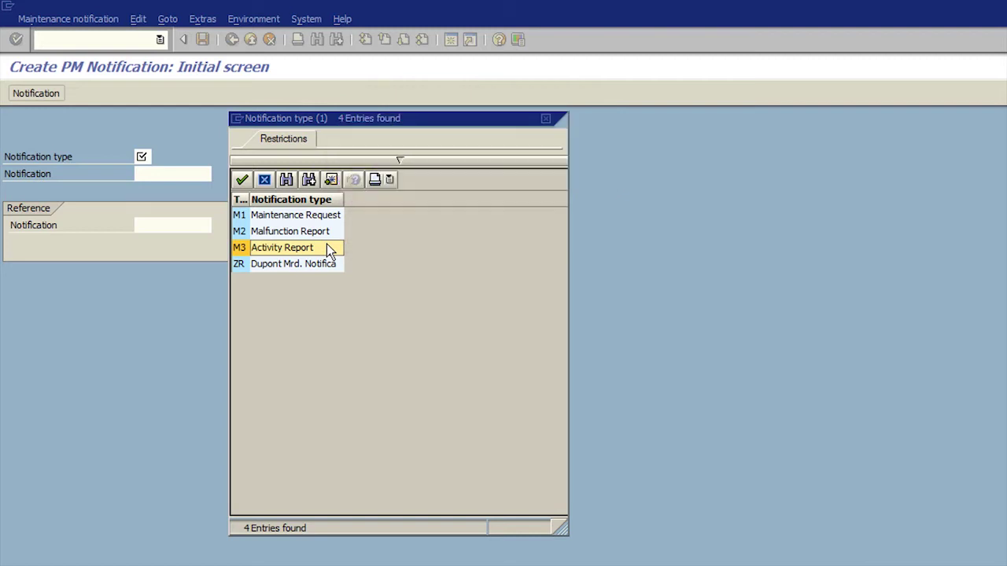
# Choose M2 Malfunction Report as the notification type and continue to its entry screen
pyautogui.click(314, 235)
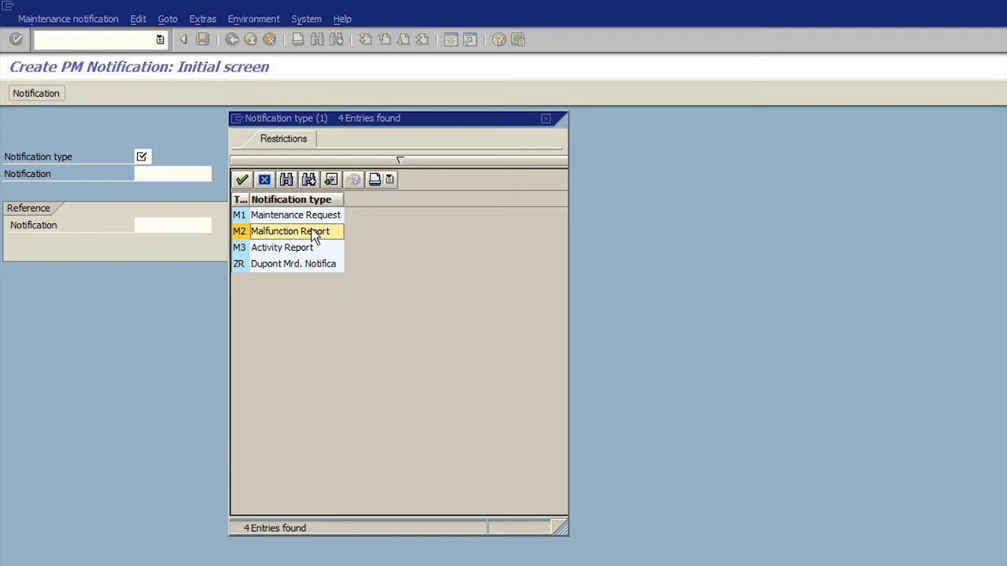
pyautogui.click(242, 179)
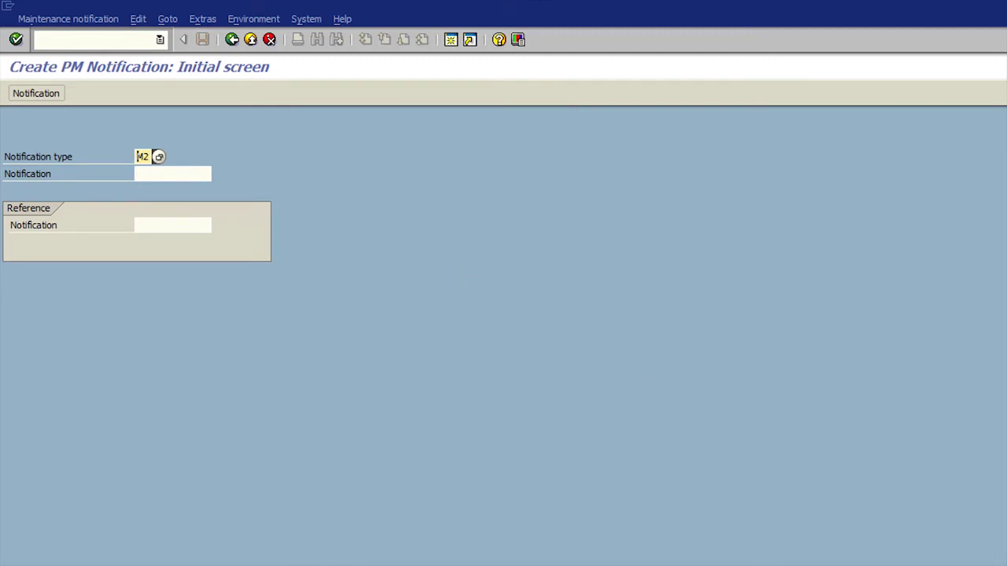
pyautogui.click(16, 40)
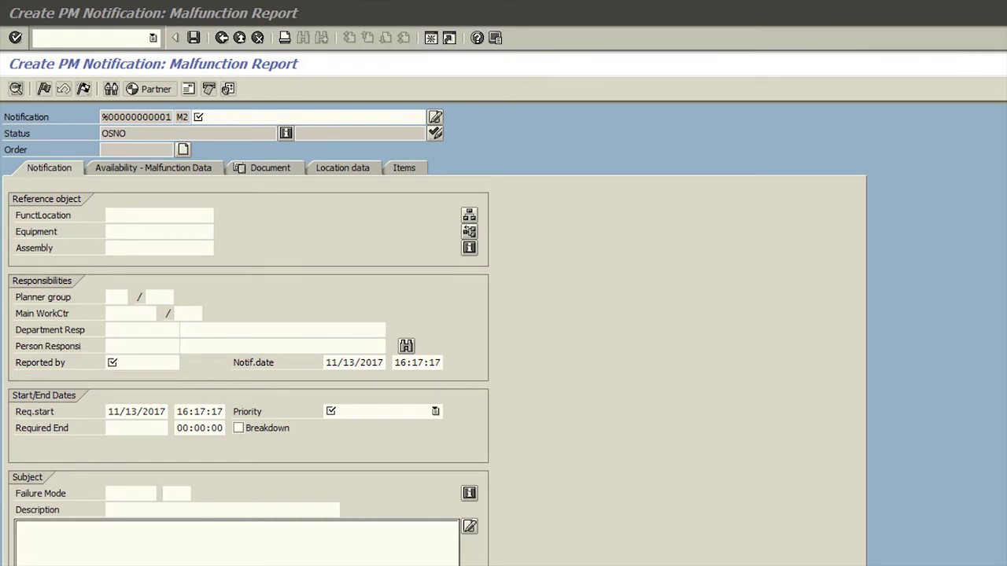
# Enter short text '12345 REPAIR LEAKING SEAL', then open the Functional Location Structure from Equipment
pyautogui.click(197, 117)
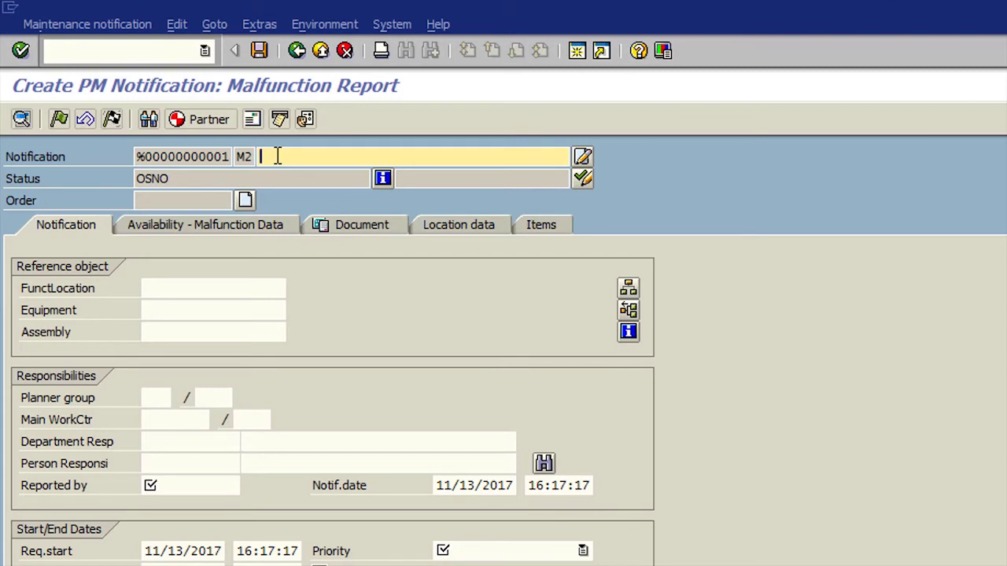
pyautogui.write('12345 ')
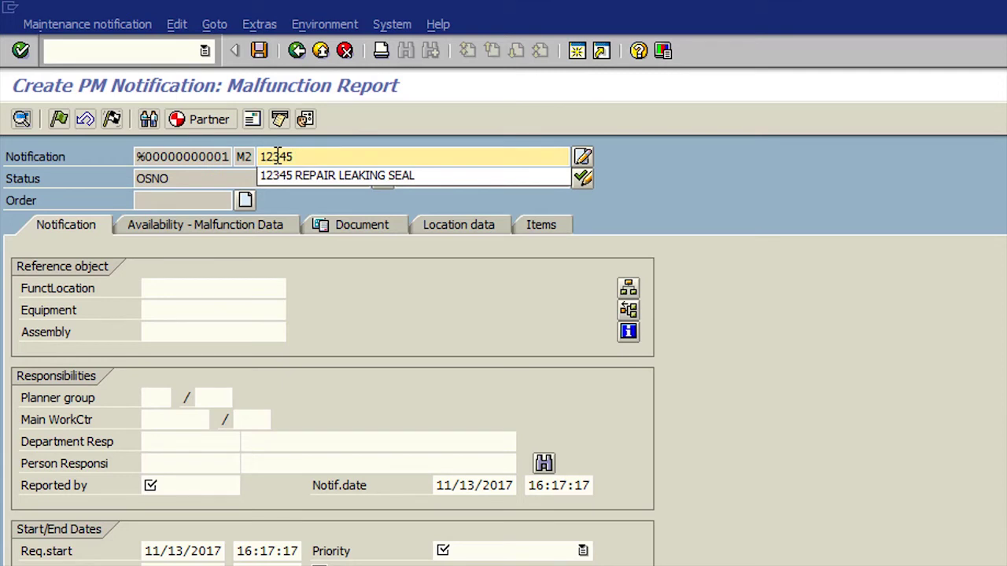
pyautogui.write('REPAIR LEAKING SEAL')
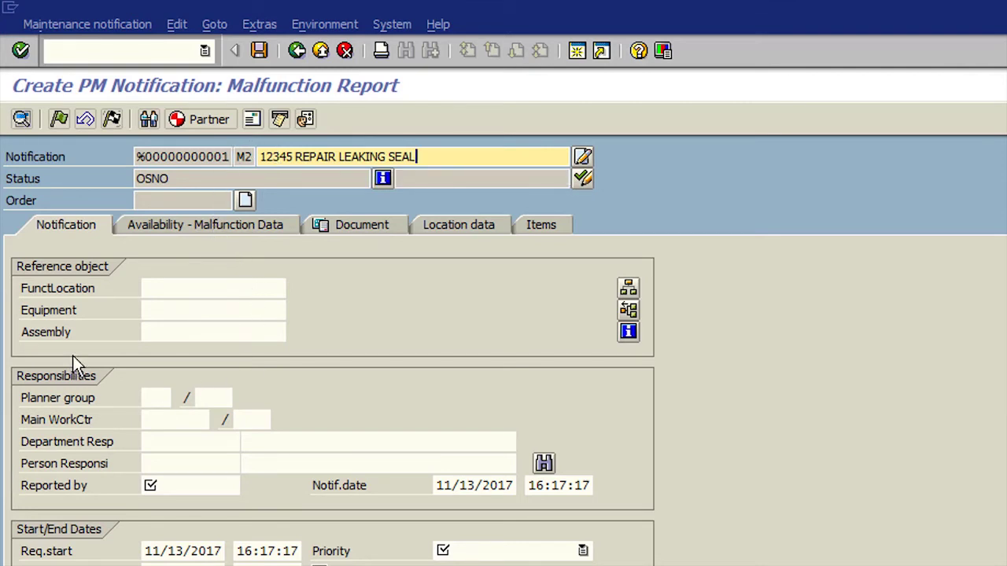
pyautogui.click(181, 310)
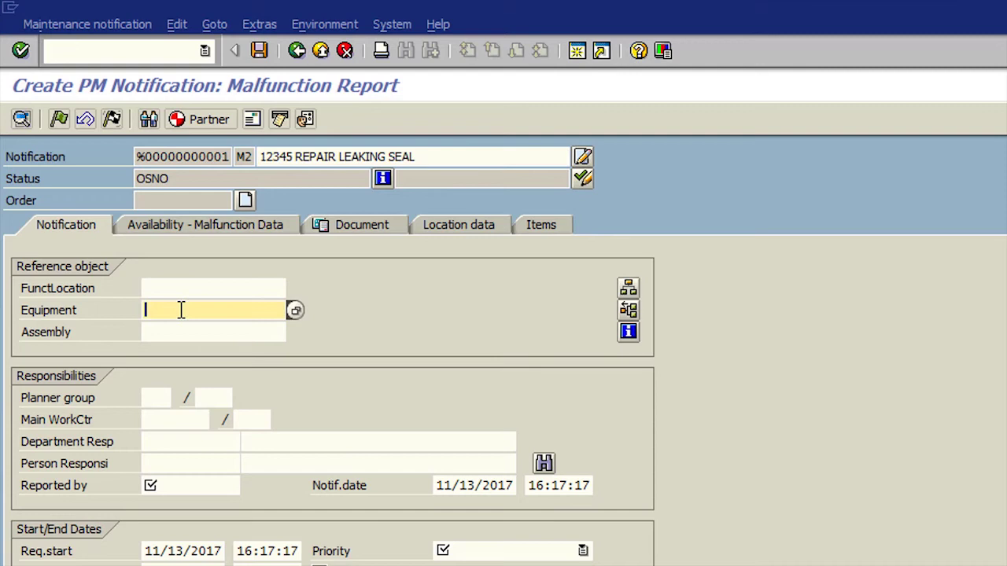
pyautogui.click(296, 310)
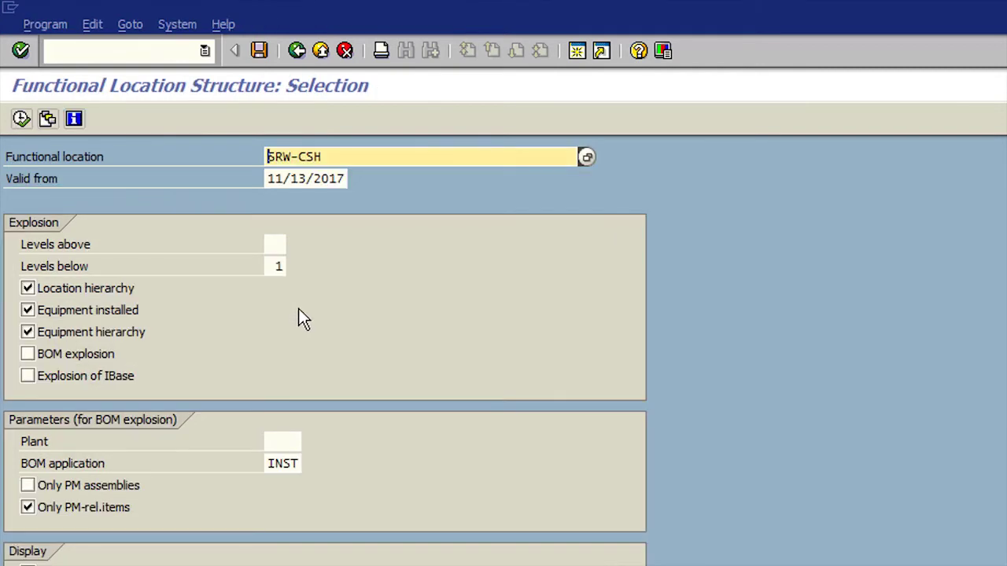
# Show slide 25 splitting SPR-KEV-REC-PND-FLT-RVPOS7420 into its six levels, Site to Identifier
pyautogui.moveTo(335, 156); pyautogui.dragTo(236, 157)
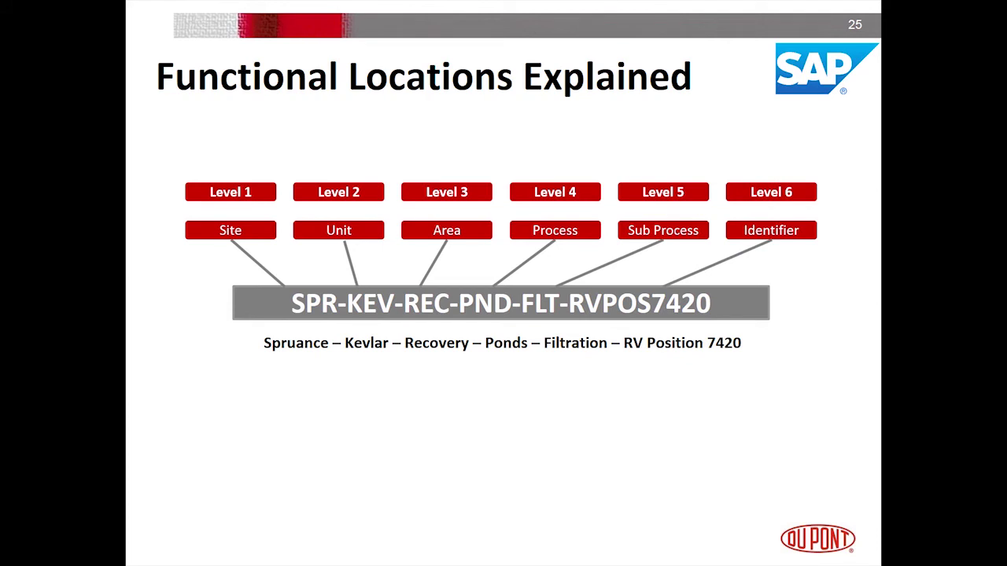
# Display the structure list of functional location SPR-KEV-PLP (KEVLAR PLANT 3 PULP) and its 14 sublocations
pyautogui.write('SPR_')
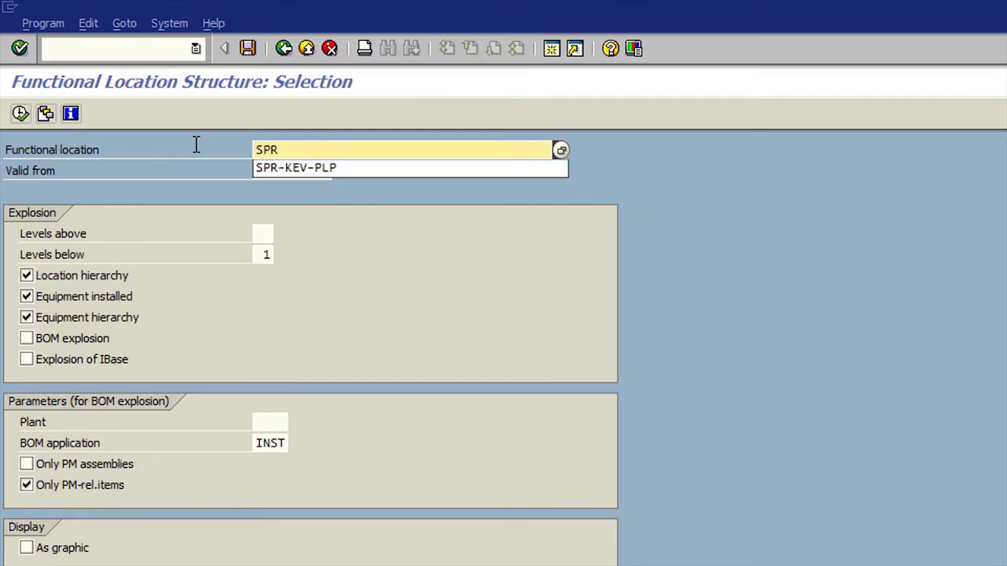
pyautogui.press('BackSpace')
pyautogui.write('-')
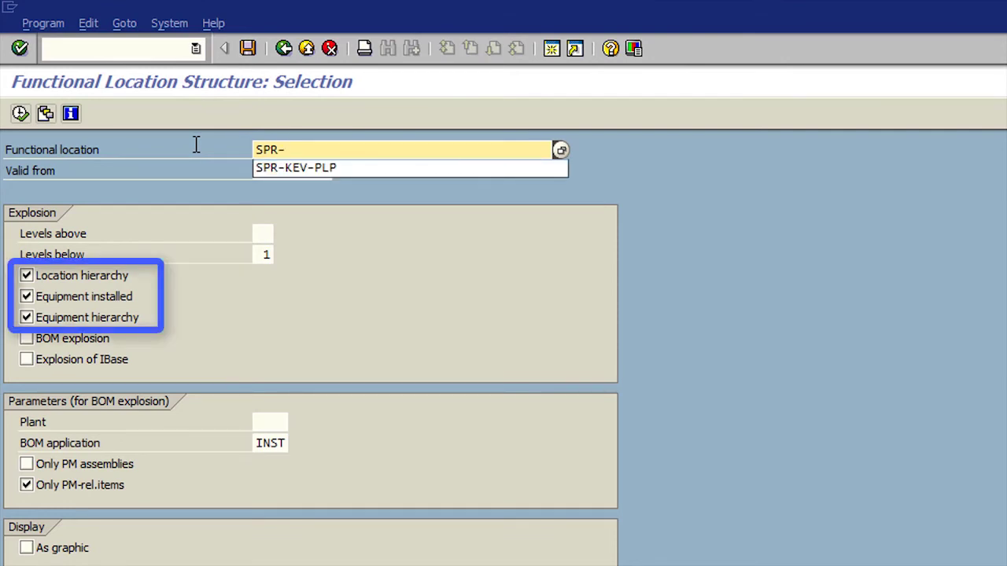
pyautogui.write('KEV-PLP')
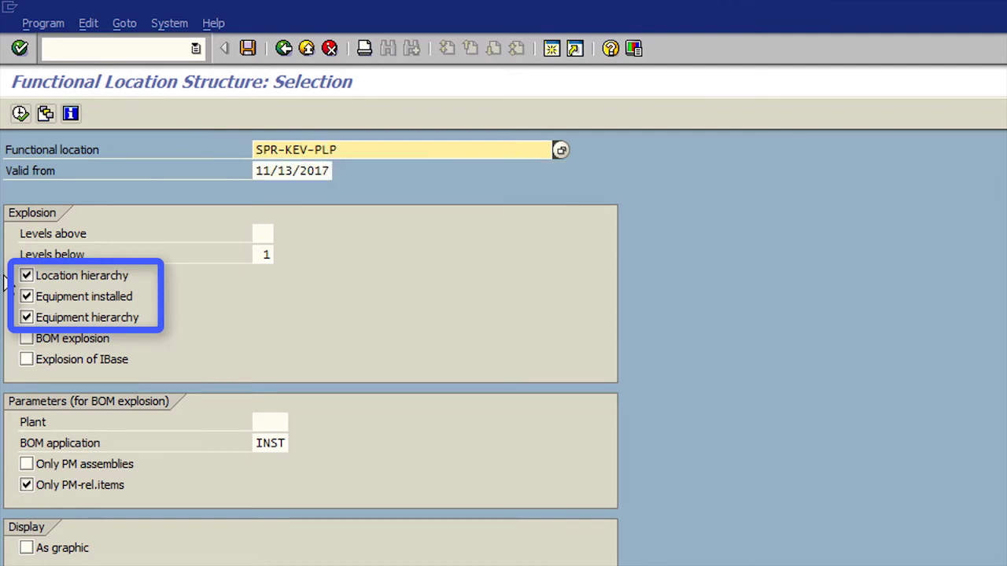
pyautogui.click(20, 114)
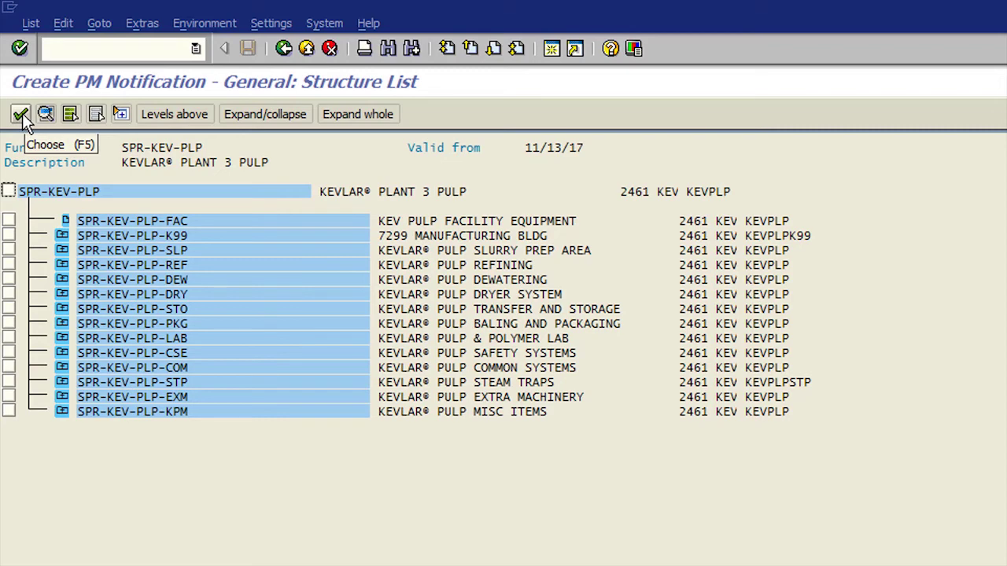
# Expand DEW, DEW-HOZ, W1085126 and LOOP_08708, then take equipment 51143485 into the notification
pyautogui.click(62, 280)
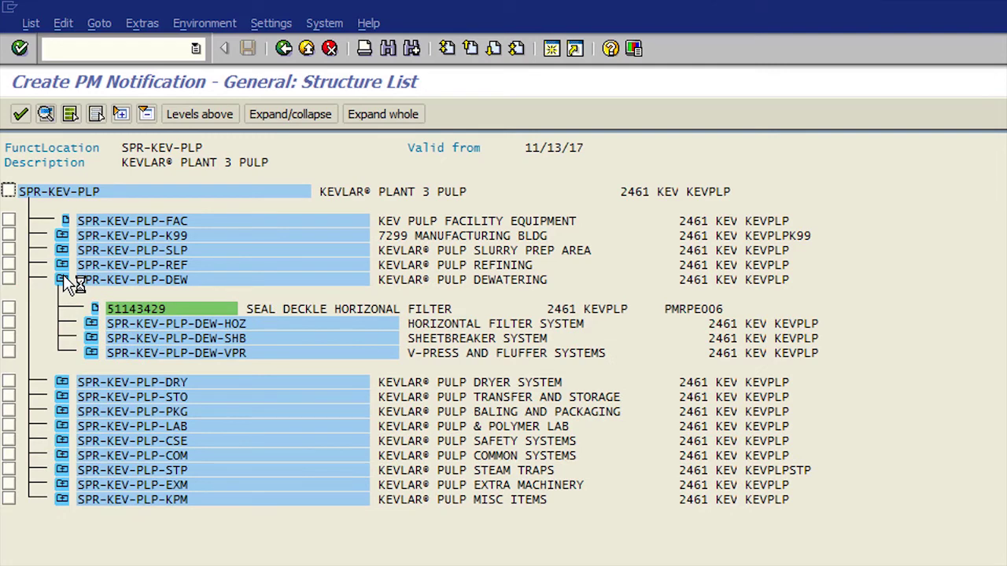
pyautogui.click(92, 325)
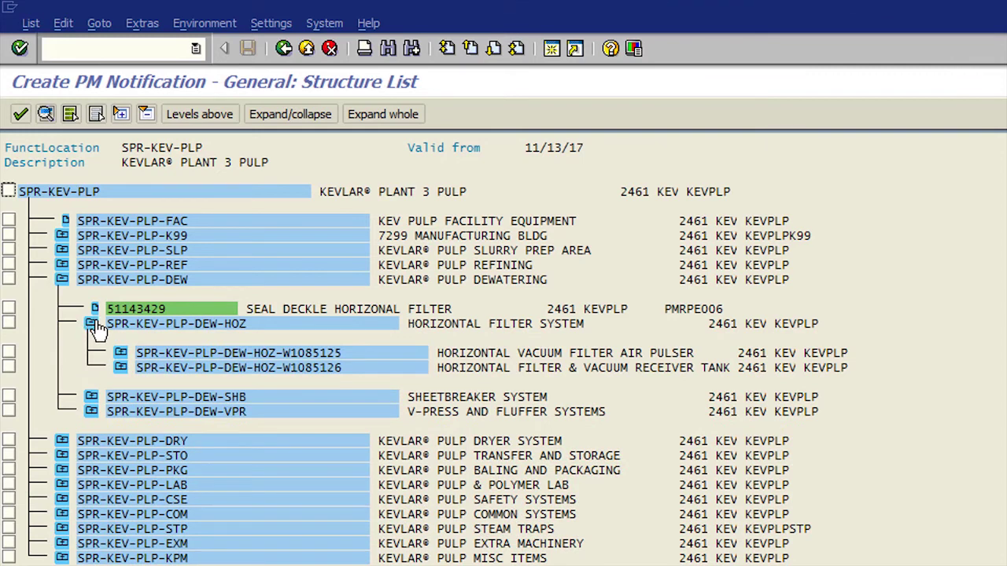
pyautogui.click(121, 368)
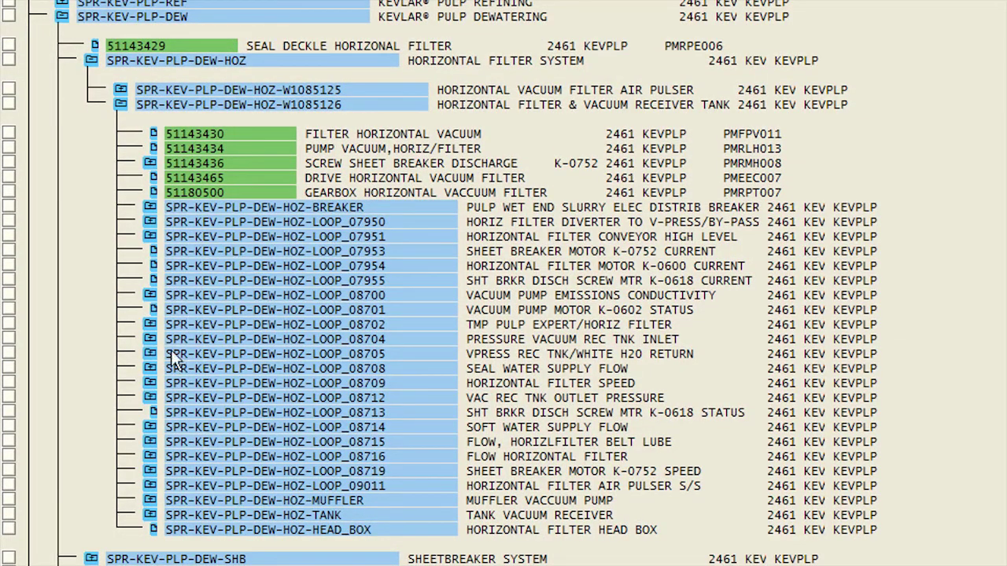
pyautogui.click(150, 369)
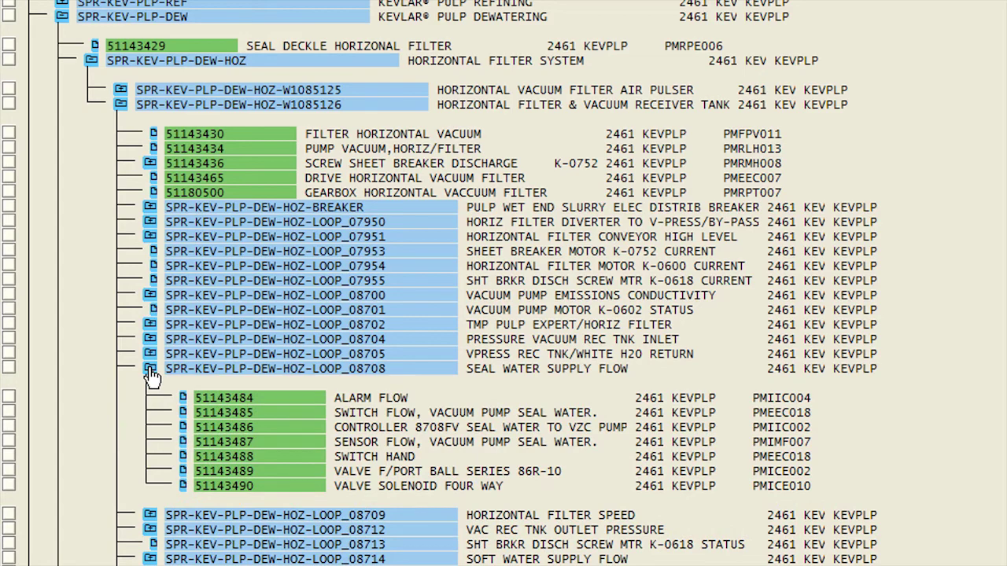
pyautogui.click(259, 410)
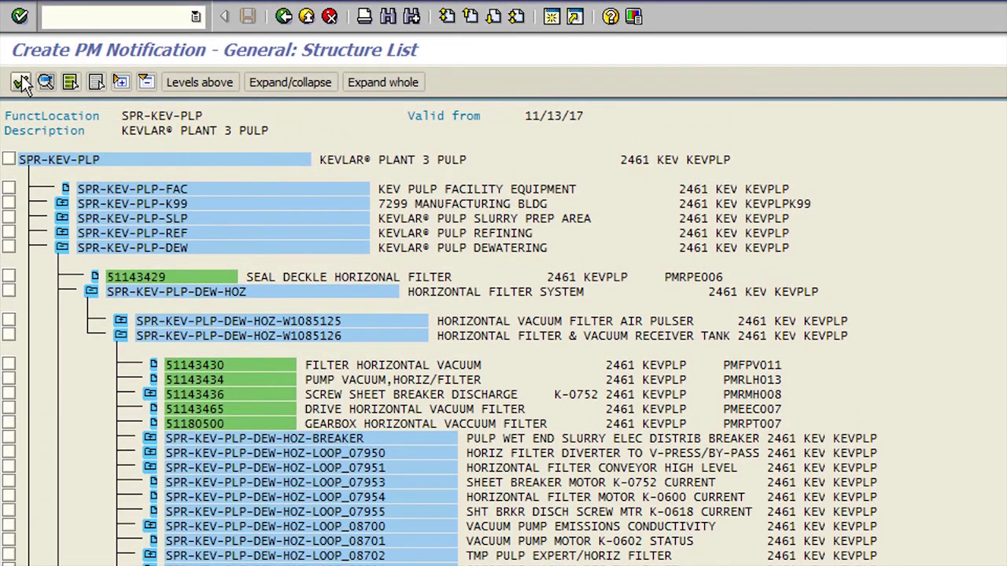
pyautogui.click(21, 83)
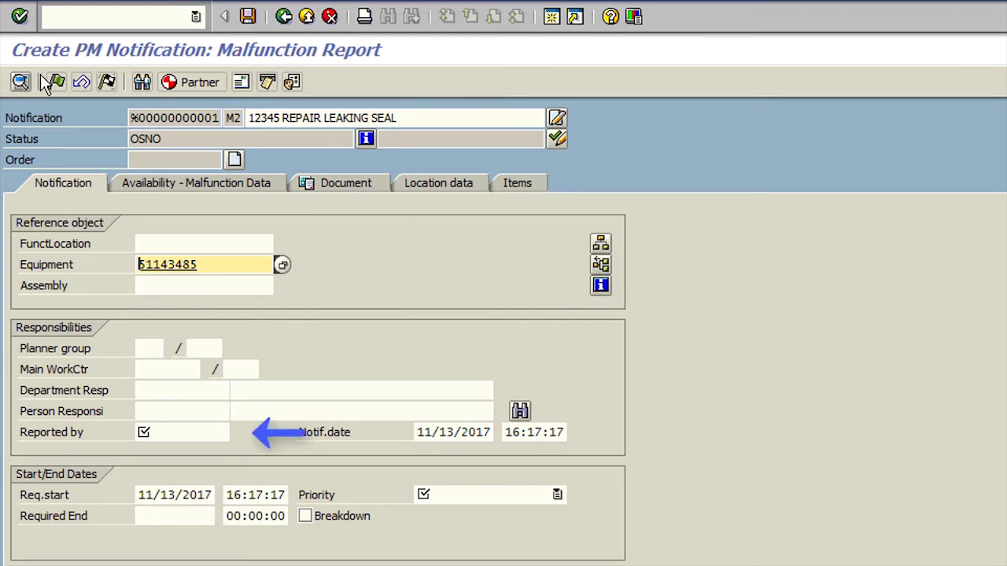
# Enter the reporter's user ID in the Reported by field
pyautogui.click(163, 432)
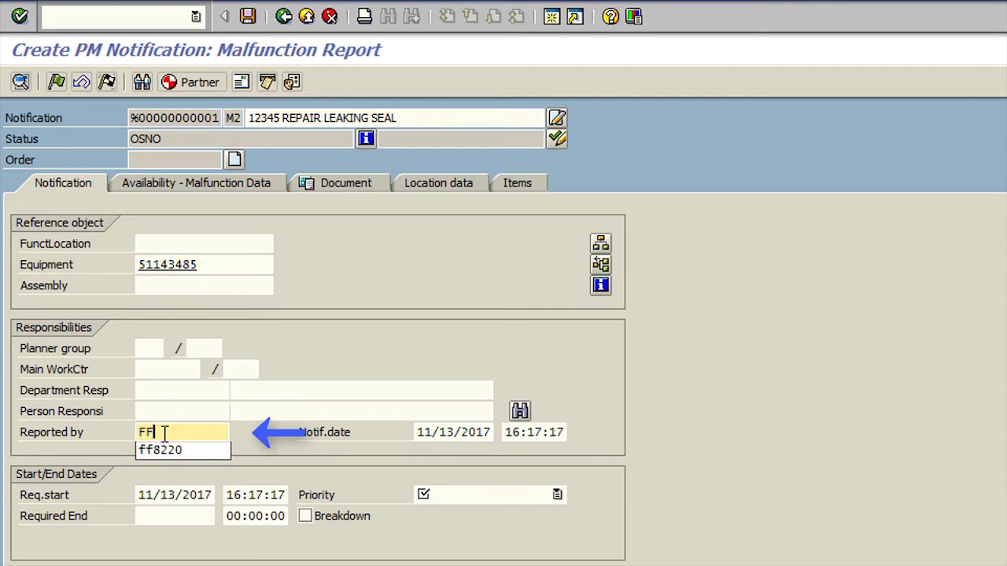
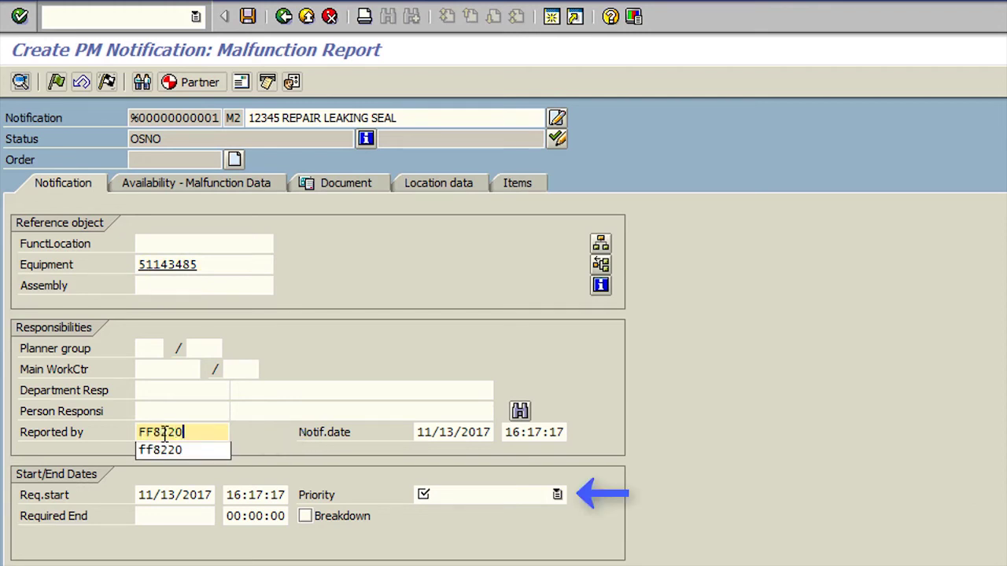
pyautogui.click(160, 449)
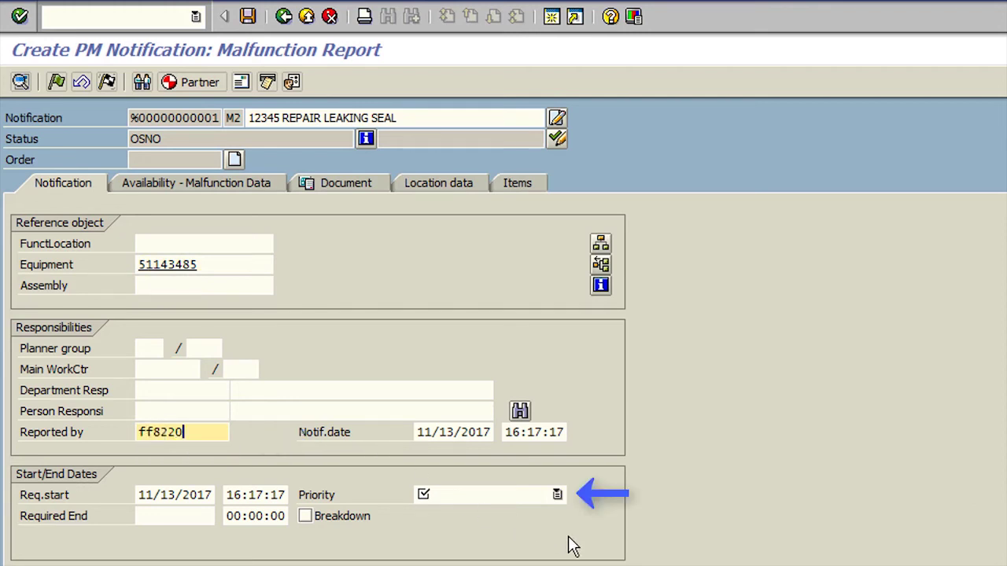
# Set priority to Complete in 1 week so the dates reset to 11/14–11/22/2017
pyautogui.click(557, 496)
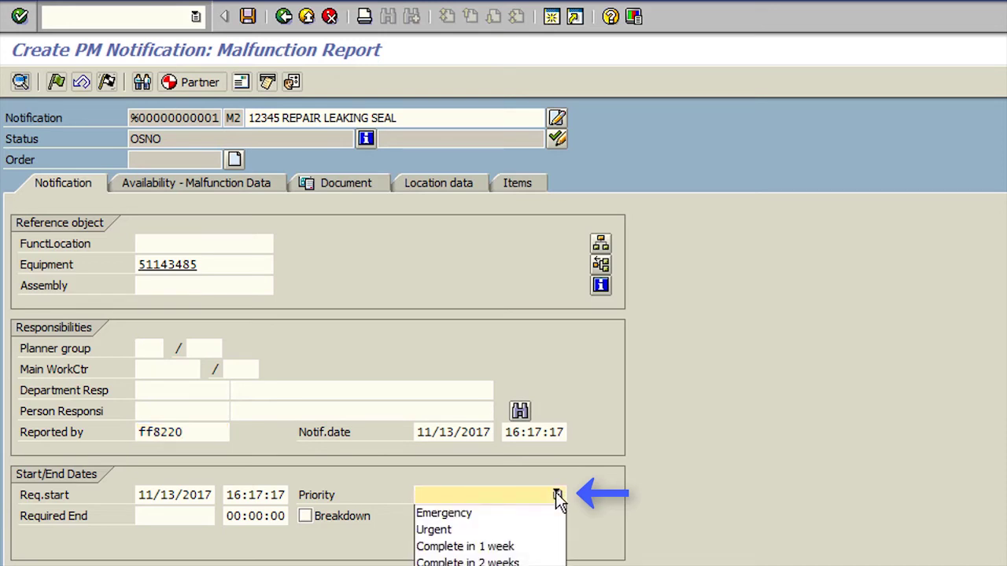
pyautogui.click(504, 548)
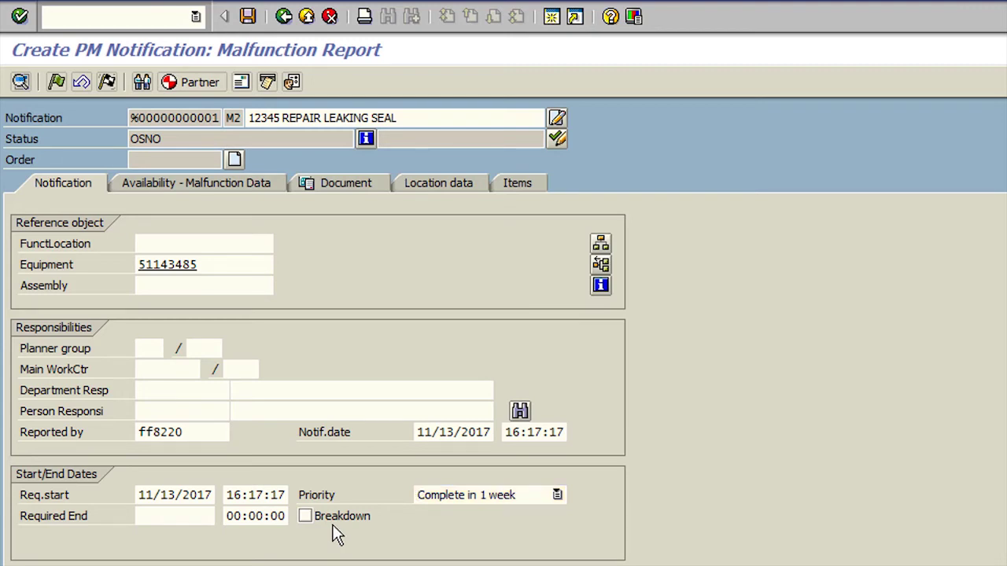
pyautogui.press('Return')
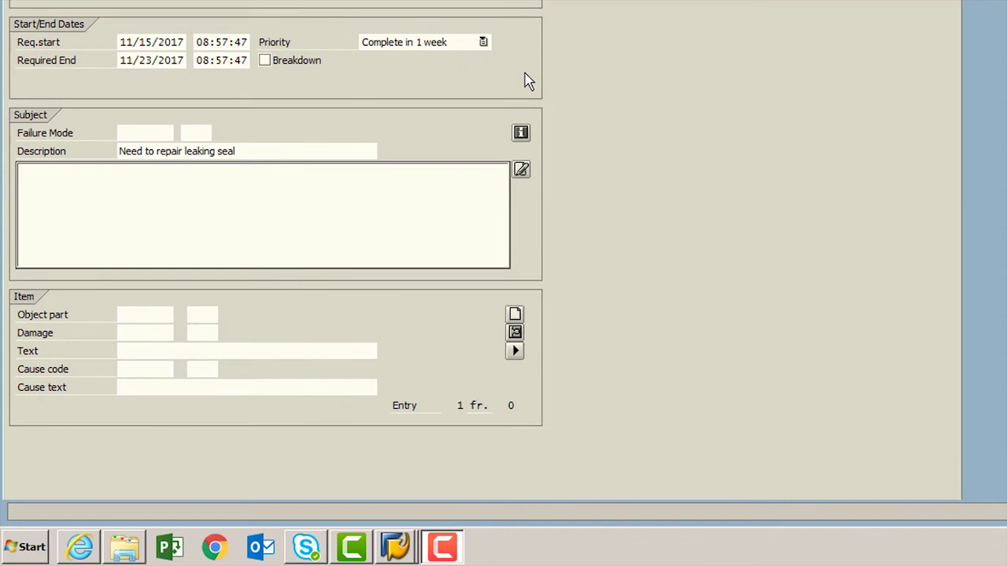
# Choose failure mode FTF, Fail to function on demand, from the switch failure catalog
pyautogui.press('Tab')
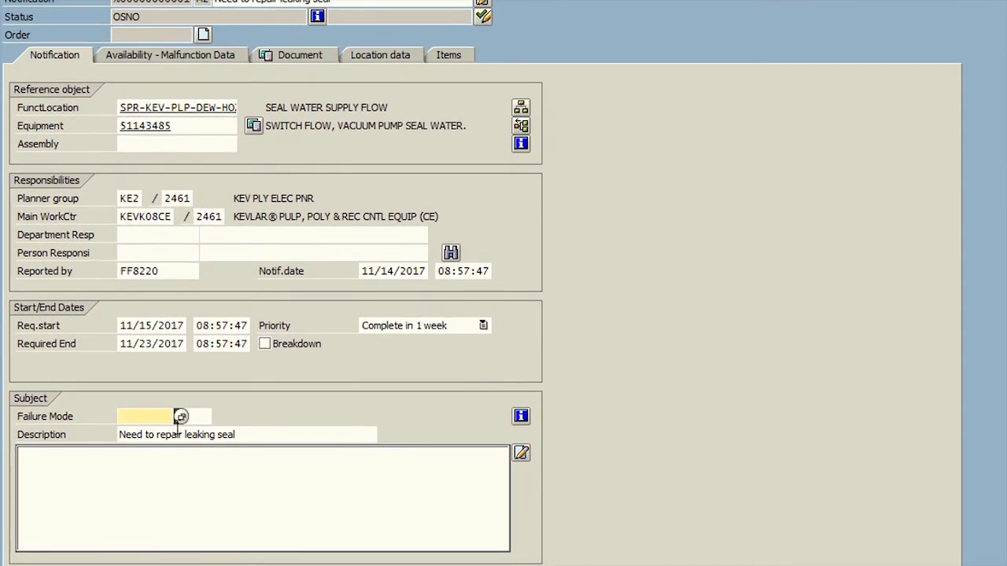
pyautogui.click(182, 418)
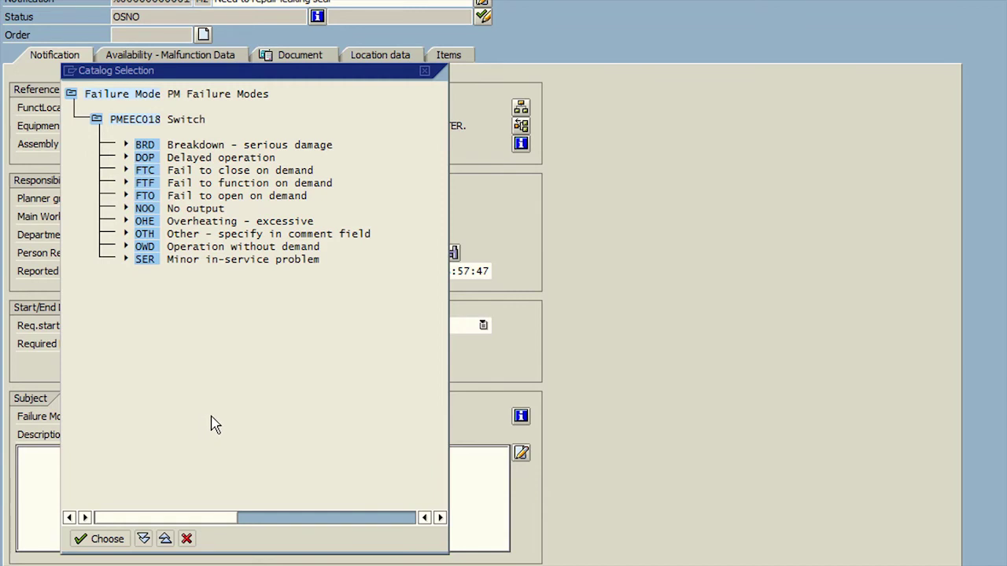
pyautogui.doubleClick(149, 186)
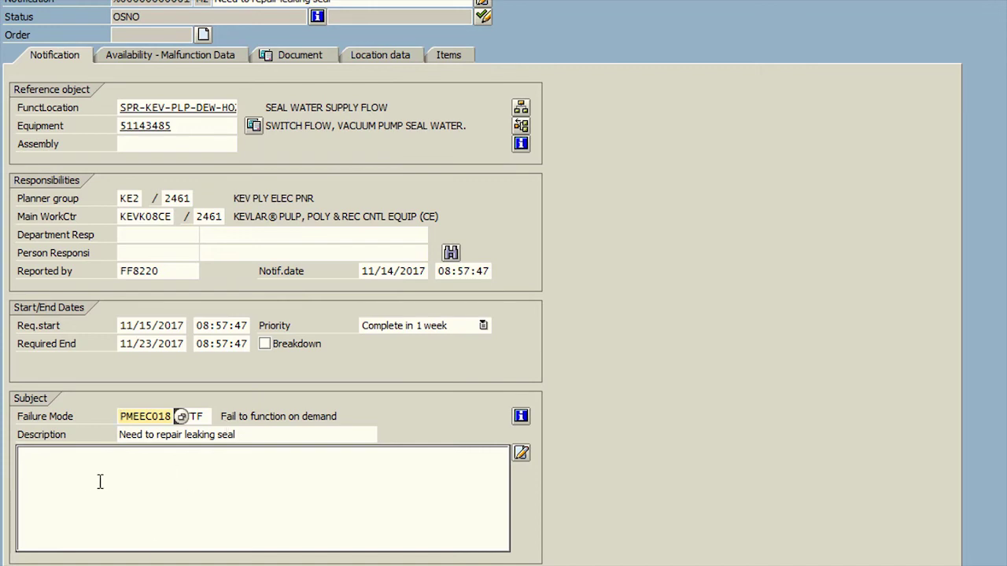
pyautogui.click(80, 469)
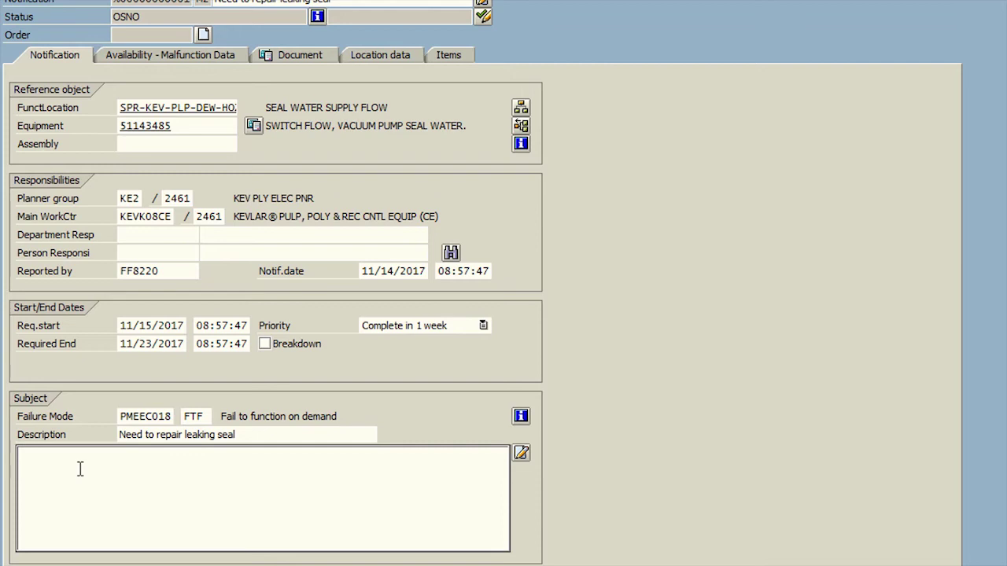
# Enter the long text 'Need to repair the leaking seal on the valve which started leaking two hours ago'
pyautogui.write('Need to repair the leaking seal on the valve which started leaking two hours ago whe')
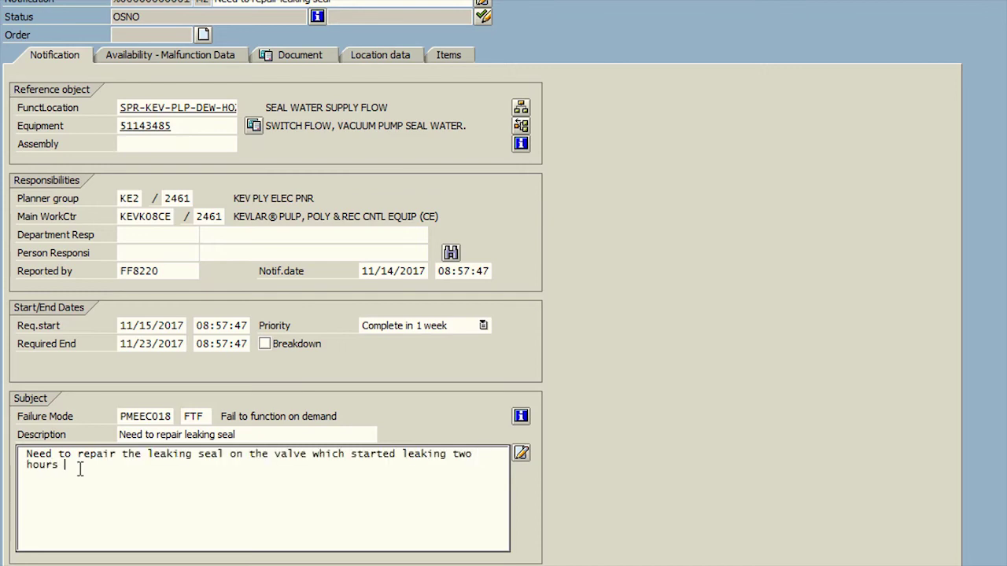
pyautogui.write('n the machine was running.')
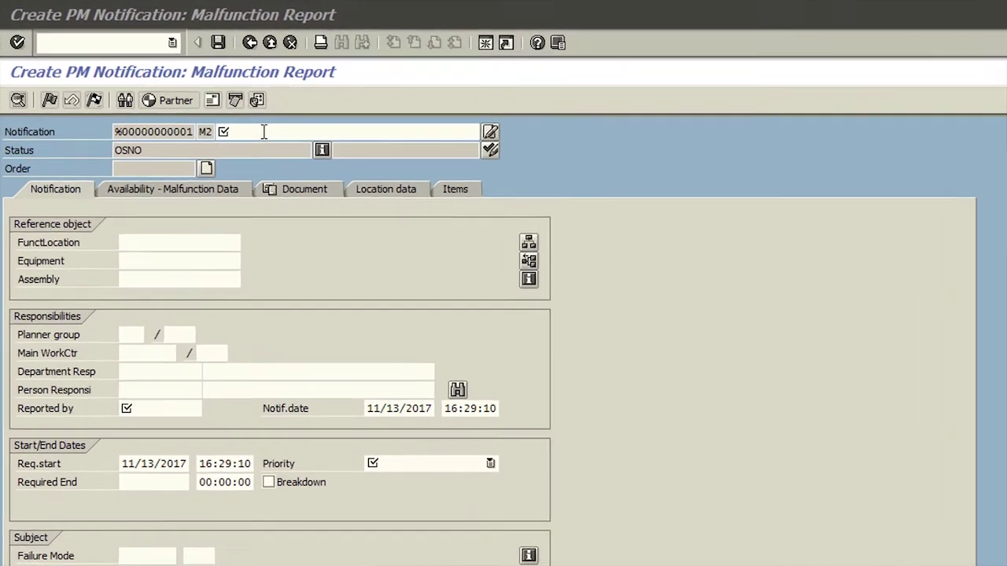
# Enter 'Loose pipe fitting causing leak' as the new notification's short description
pyautogui.click(150, 74)
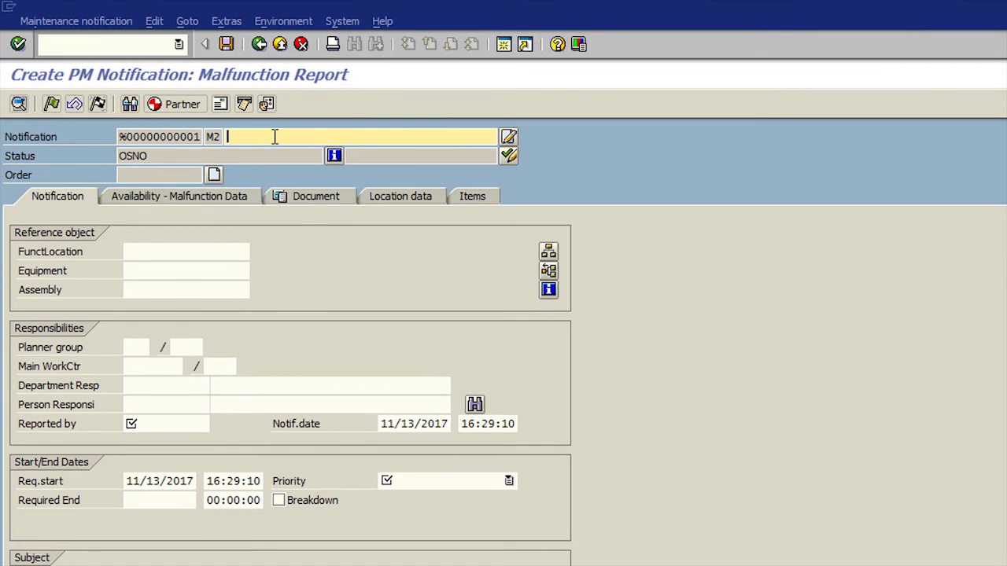
pyautogui.write('Loose pipe fitting c')
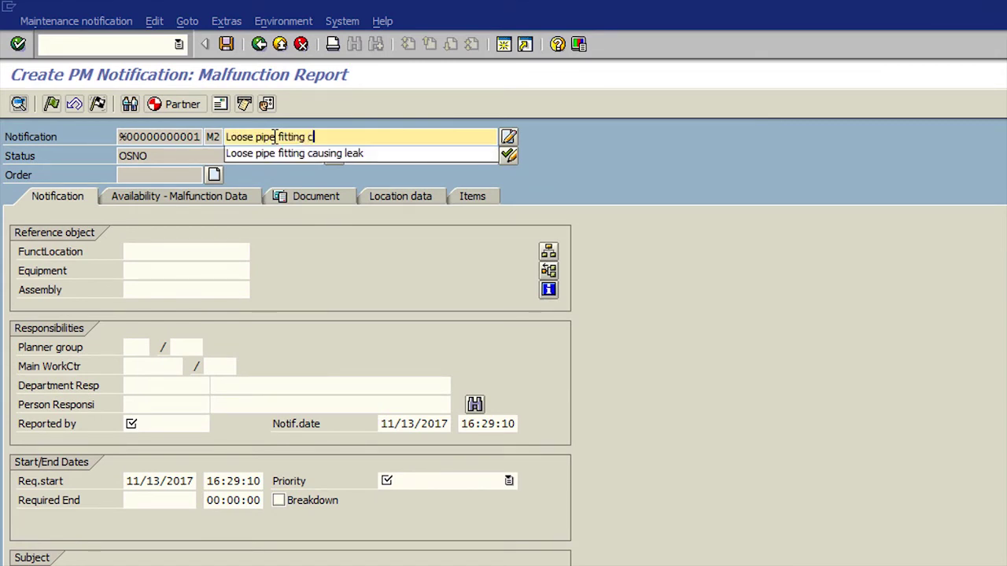
pyautogui.write('ausing leak')
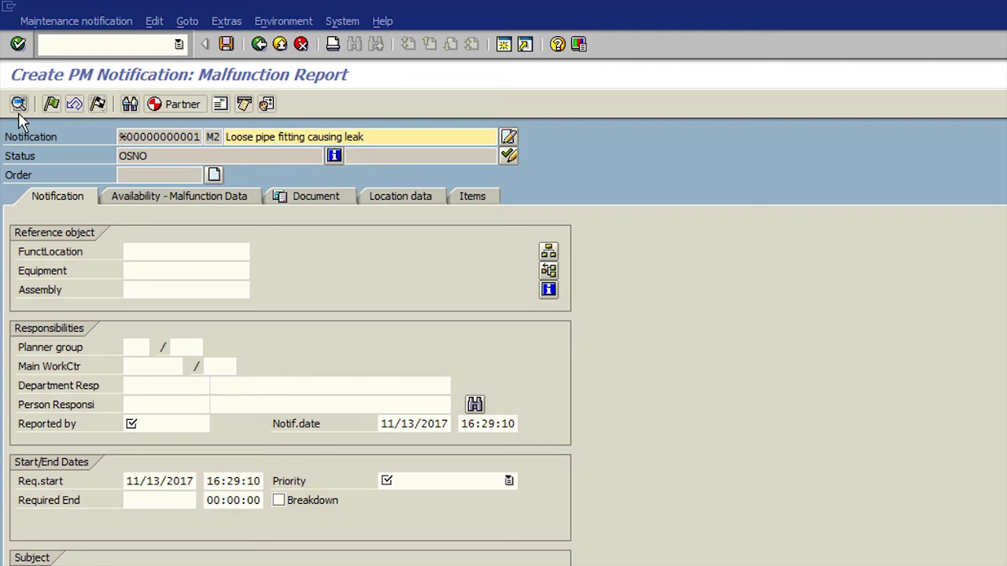
pyautogui.click(180, 250)
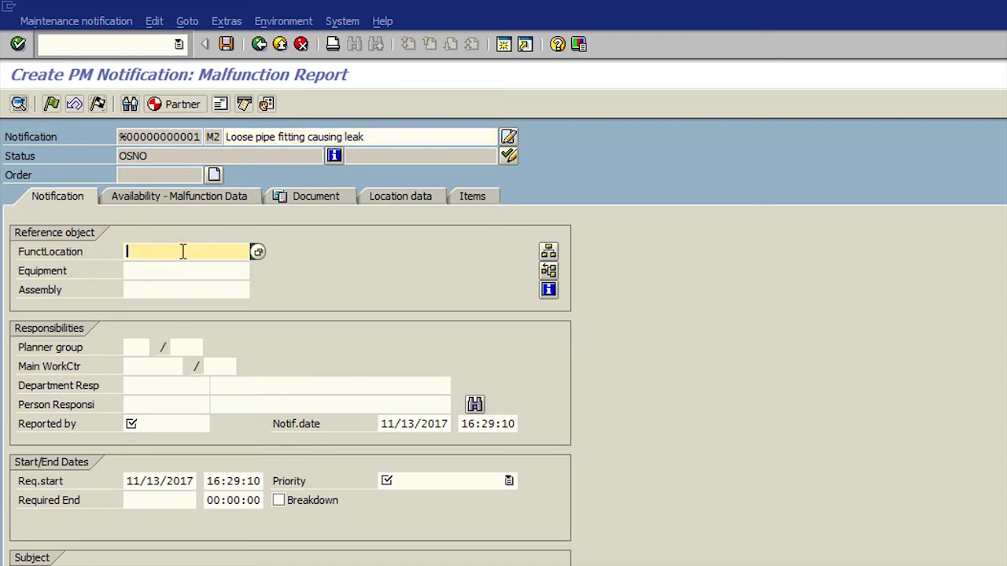
# Search functional locations with SPR-KEV-PLP* and pick SPR-KEV-PLP-DEW-DRY-W1085130, the pulp dryer consolidation system
pyautogui.click(258, 253)
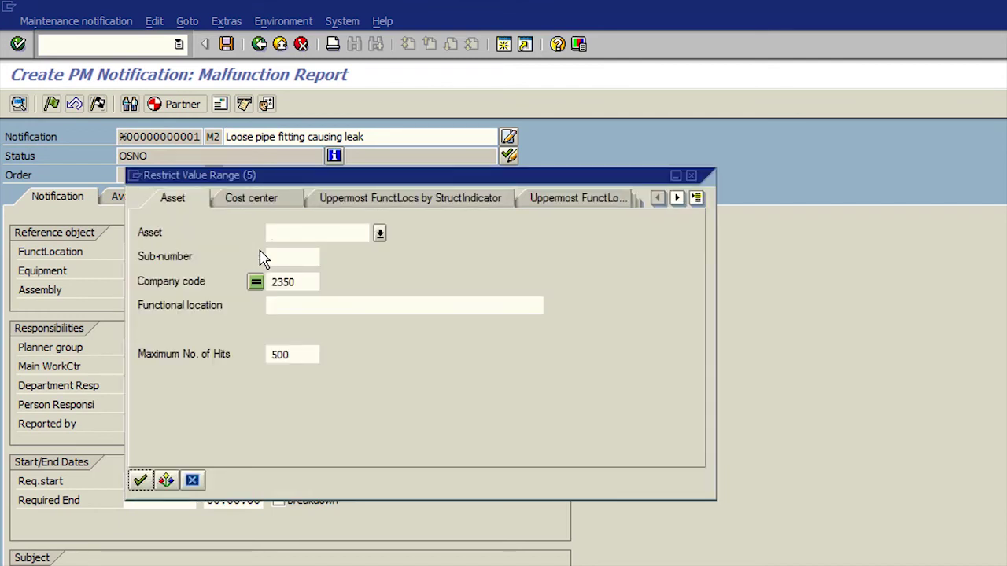
pyautogui.click(277, 306)
pyautogui.write('SPR')
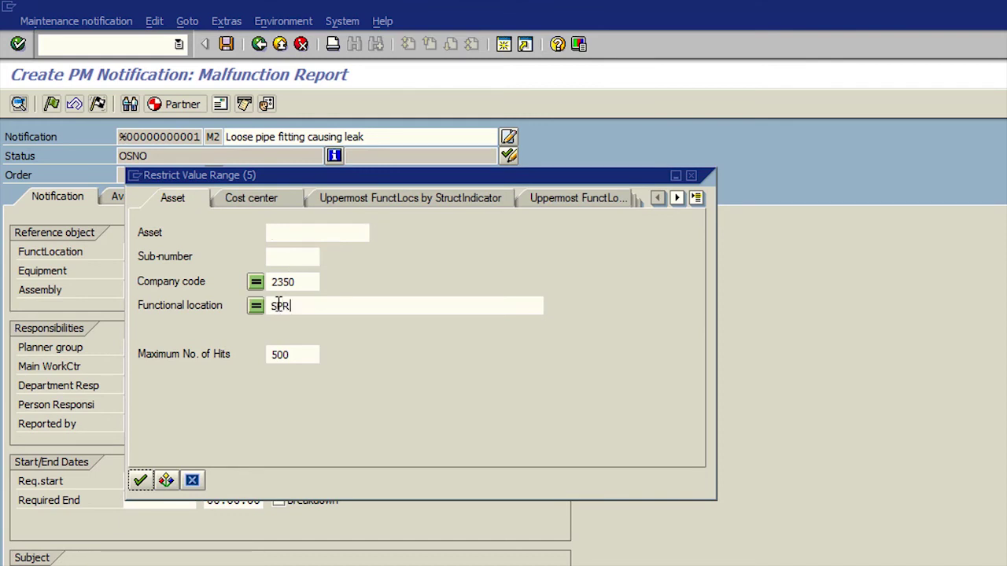
pyautogui.write('-KEV-PLP*')
pyautogui.press('Return')
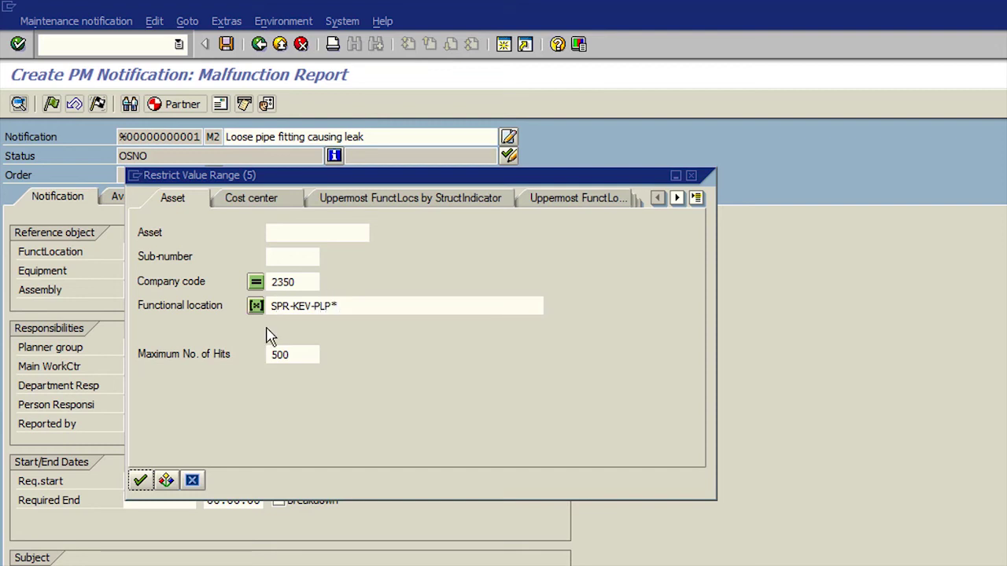
pyautogui.click(140, 481)
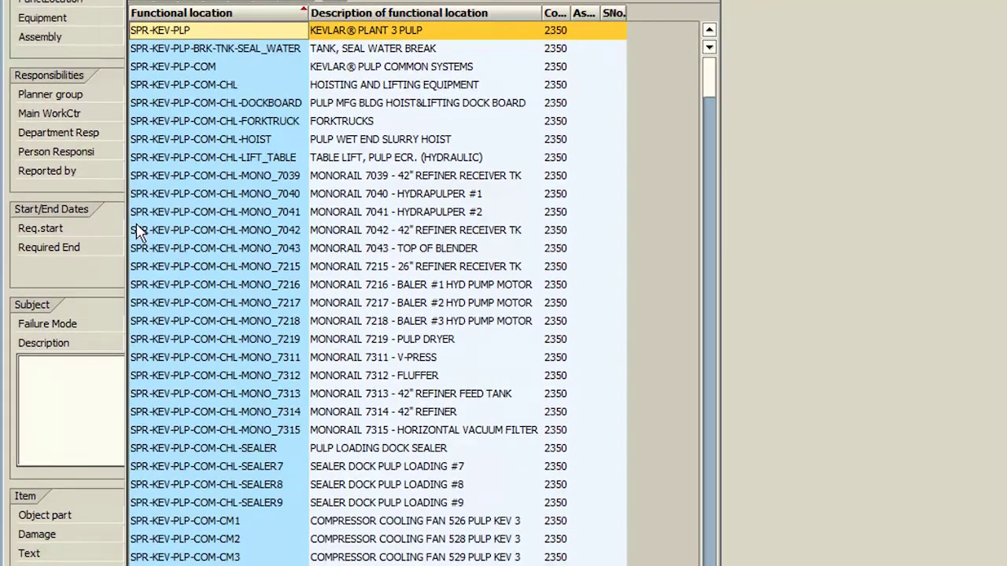
pyautogui.scroll(-20, 253, 360)
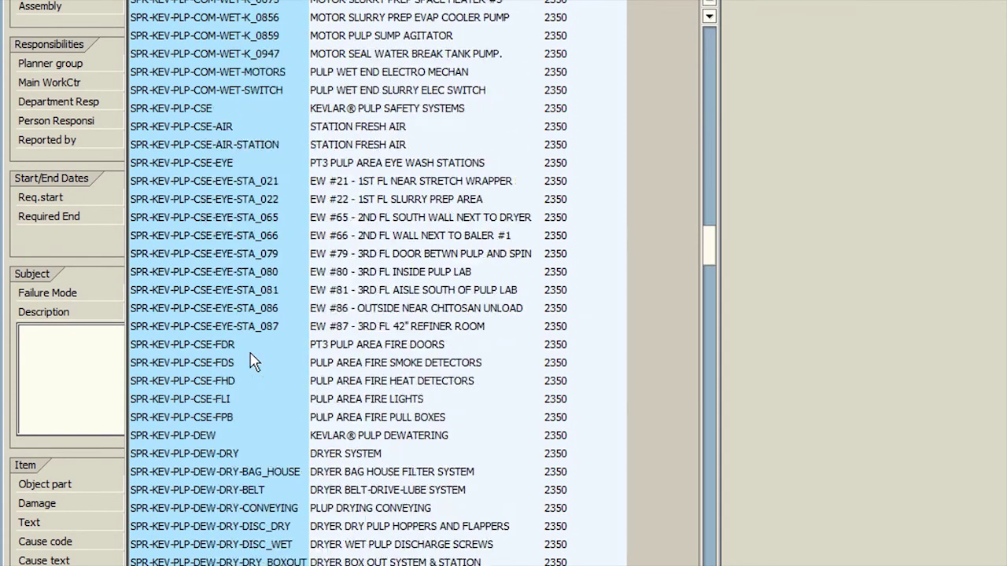
pyautogui.scroll(-4, 254, 360)
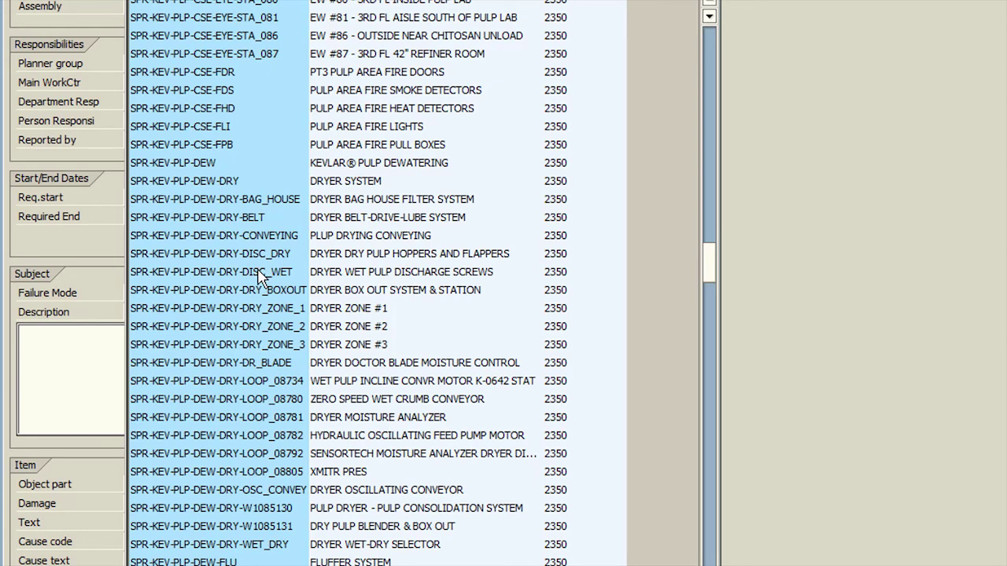
pyautogui.click(241, 512)
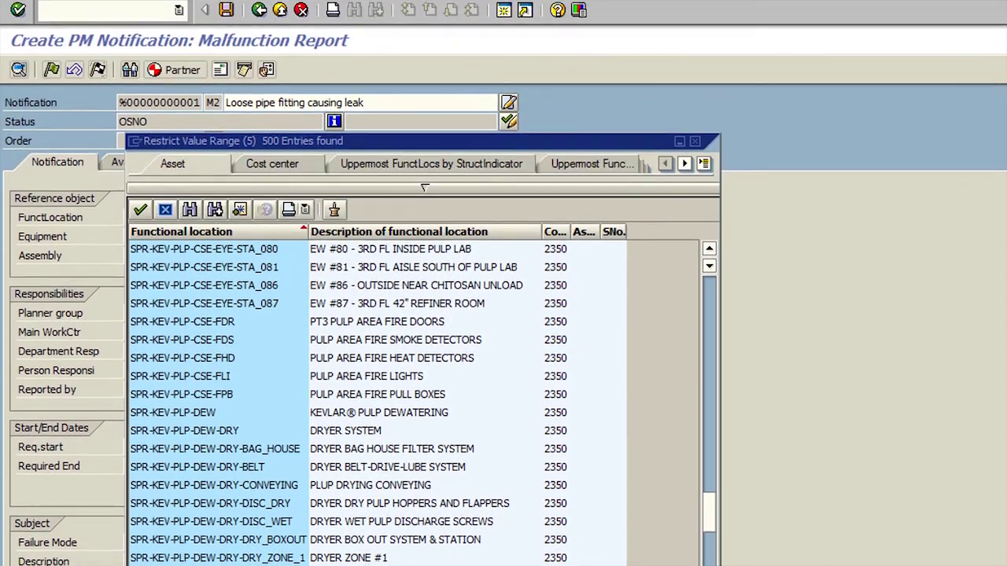
pyautogui.doubleClick(240, 512)
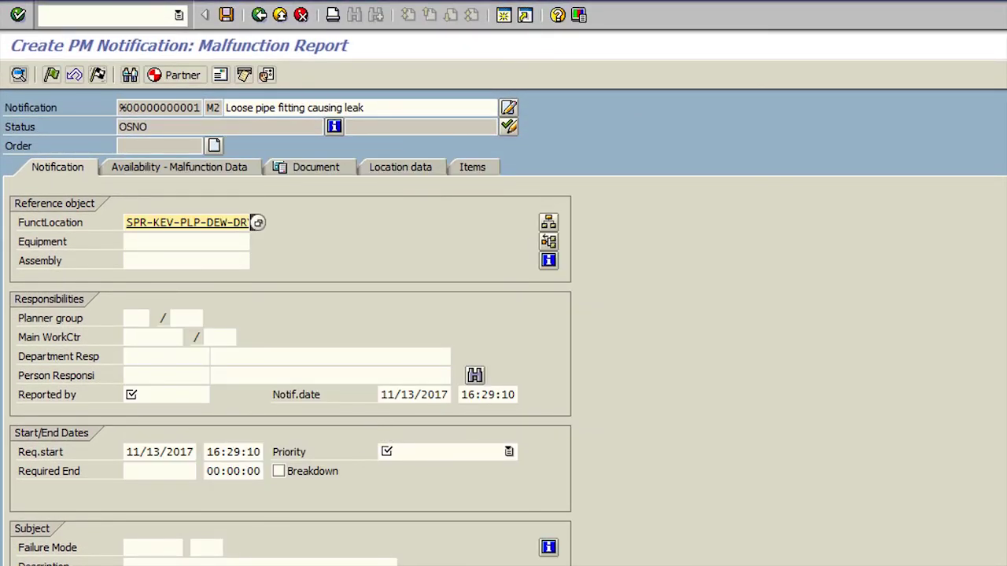
pyautogui.press('Return')
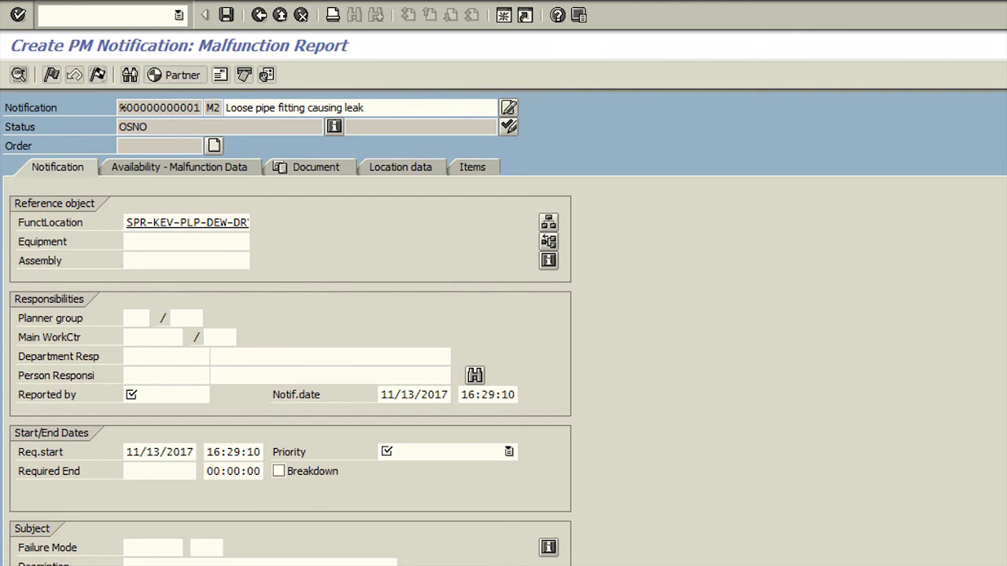
# Fill Reported by with the reporter's user ID and choose priority Complete in 1 week
pyautogui.click(143, 395)
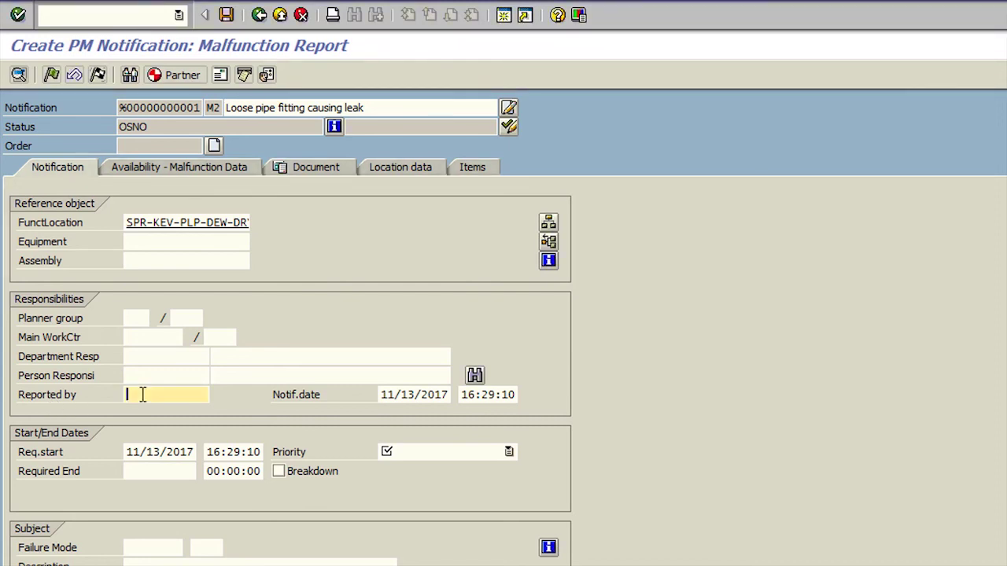
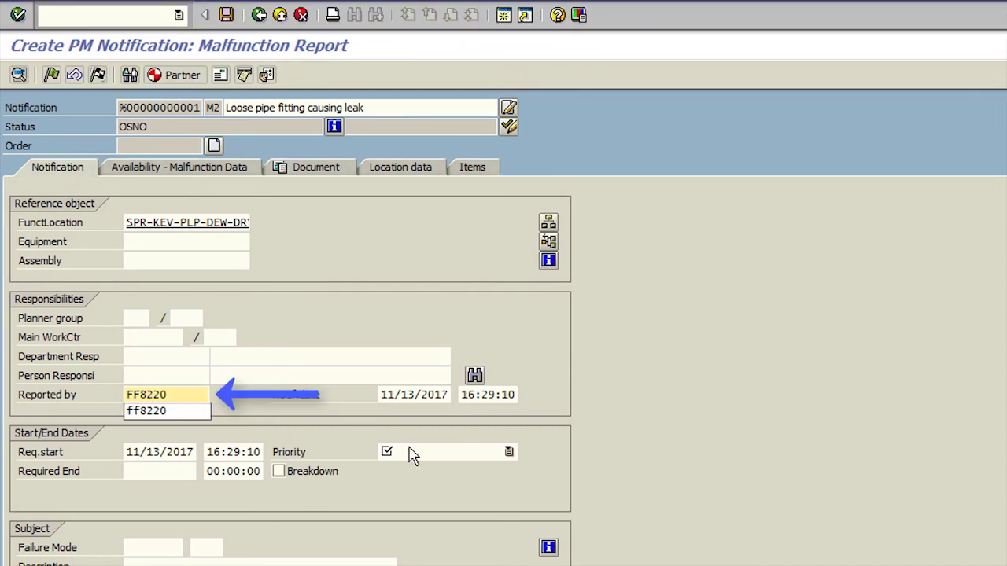
pyautogui.click(508, 452)
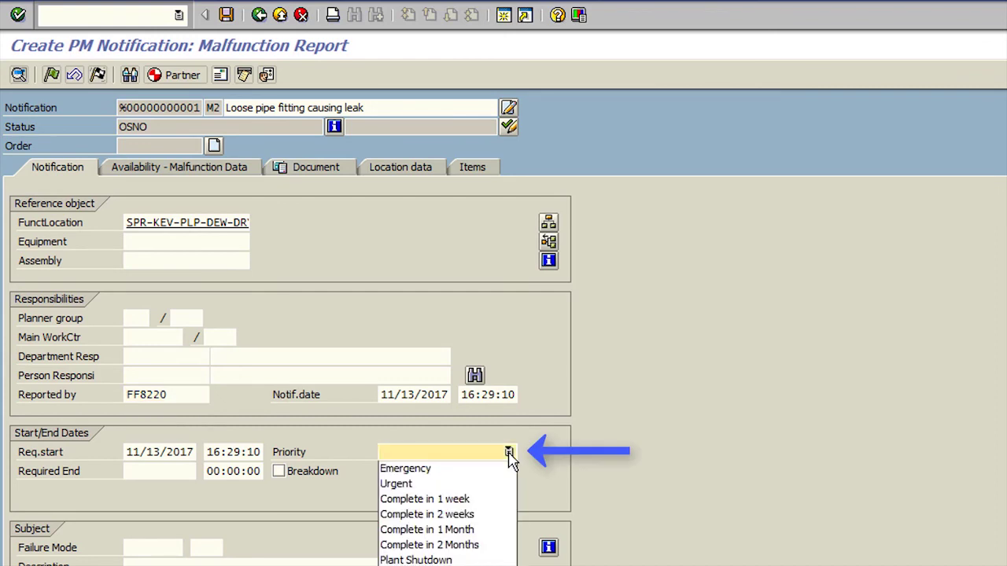
pyautogui.click(471, 500)
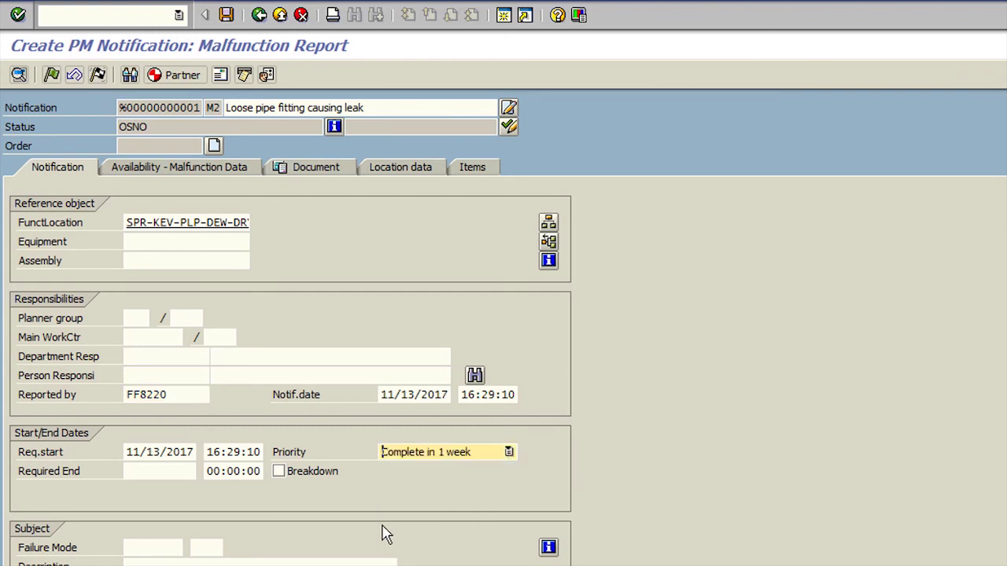